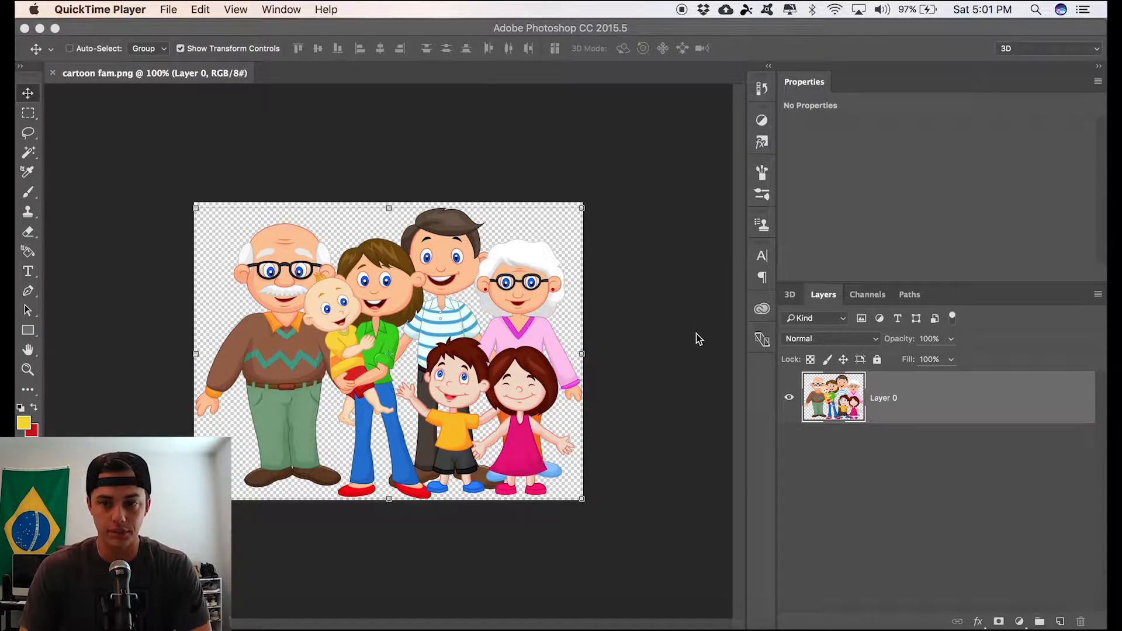
- Start a new document and name it Watermark
{"action": "left_click", "coordinate": [167, 10]}
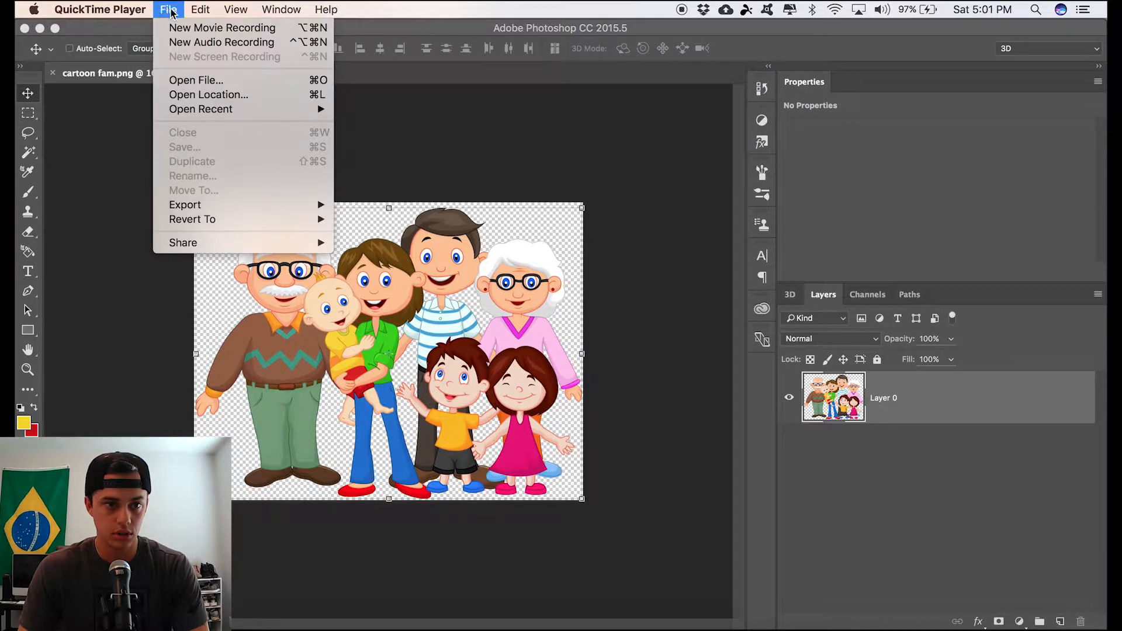
{"action": "left_click", "coordinate": [129, 32]}
{"action": "left_click", "coordinate": [151, 11]}
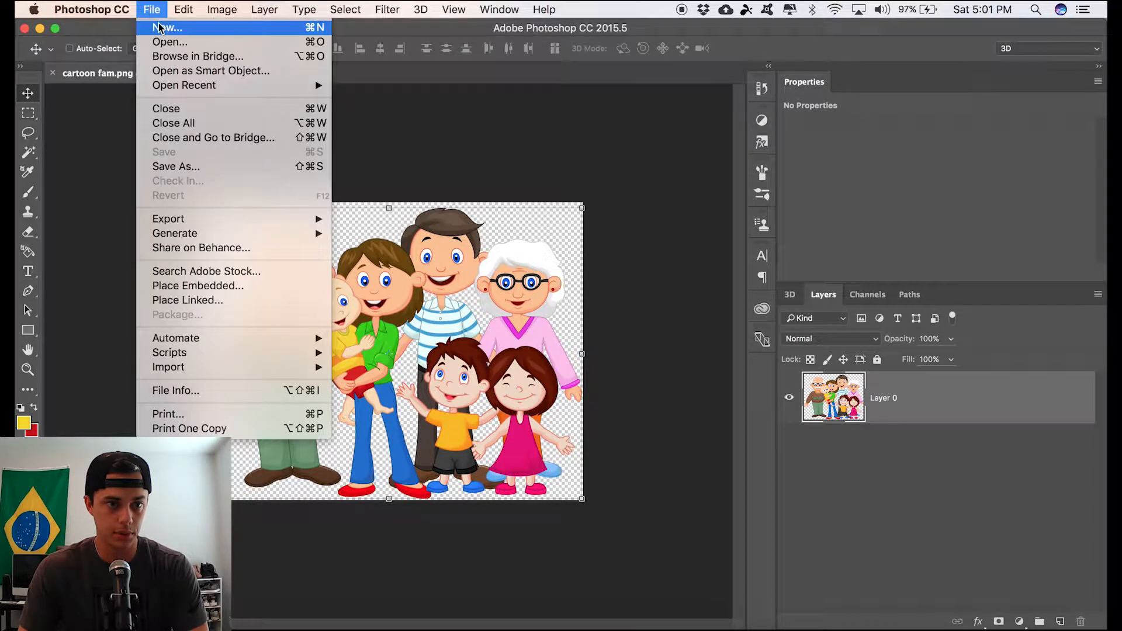
{"action": "left_click", "coordinate": [159, 28]}
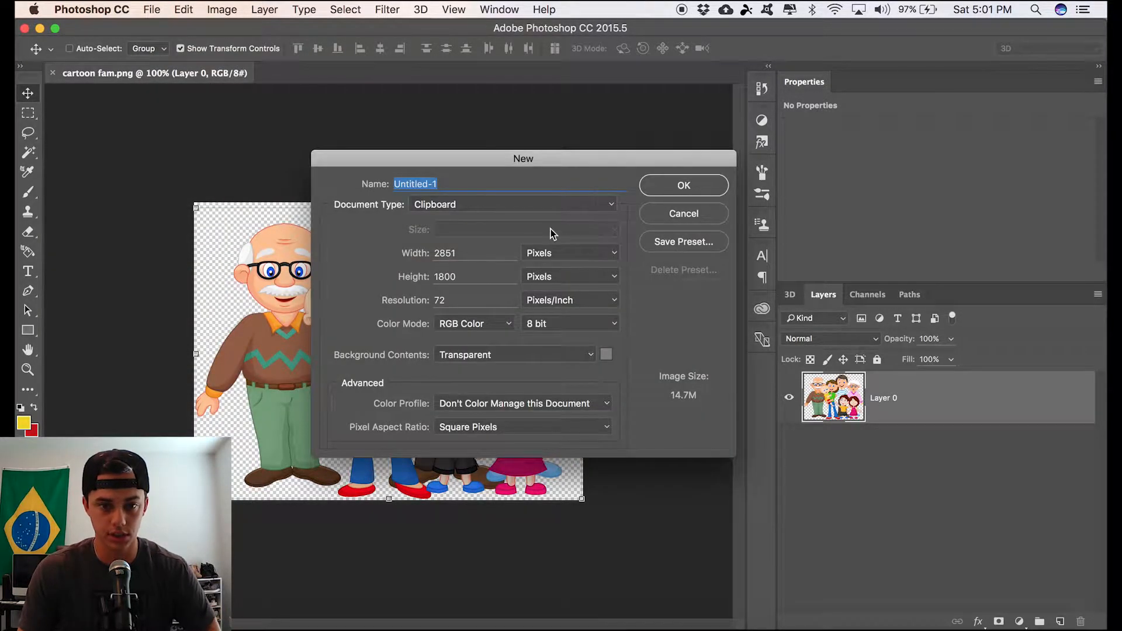
{"action": "type", "text": "Watermark"}
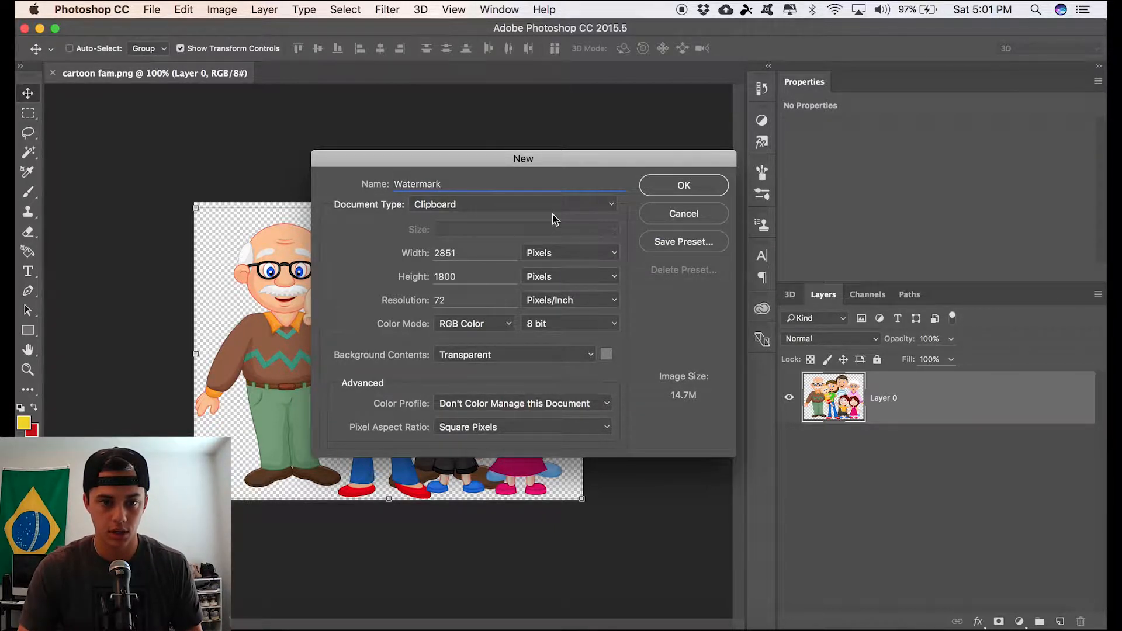
- Create the document at 2000 by 2000 pixels and 300 pixels per inch with transparent background contents
{"action": "key", "text": "Tab"}
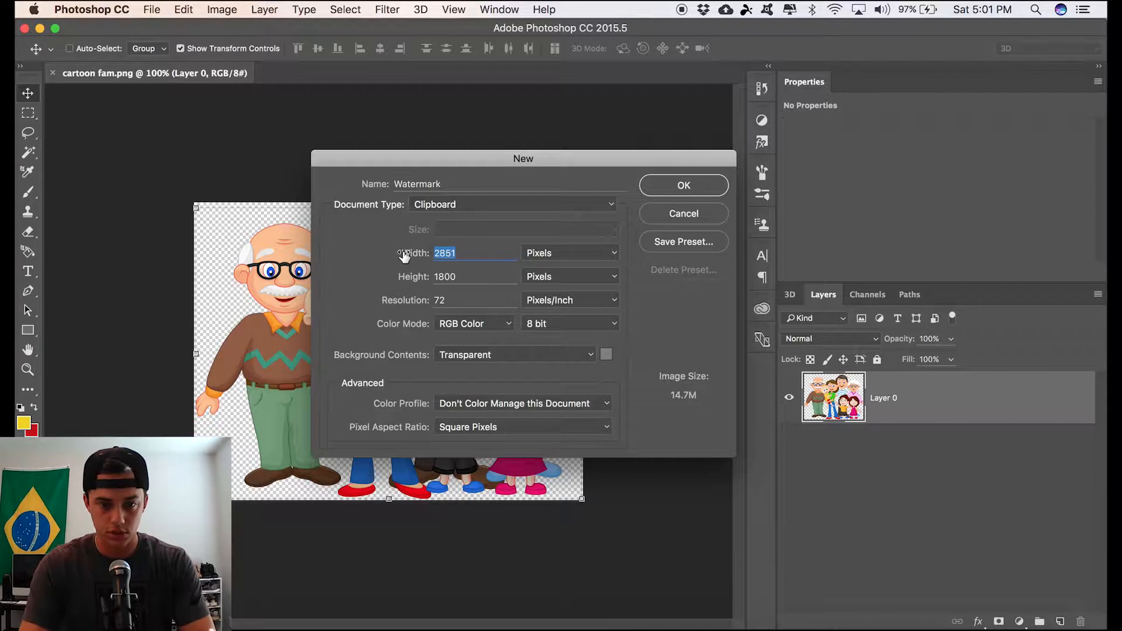
{"action": "type", "text": "2000"}
{"action": "key", "text": "Tab"}
{"action": "type", "text": "2000"}
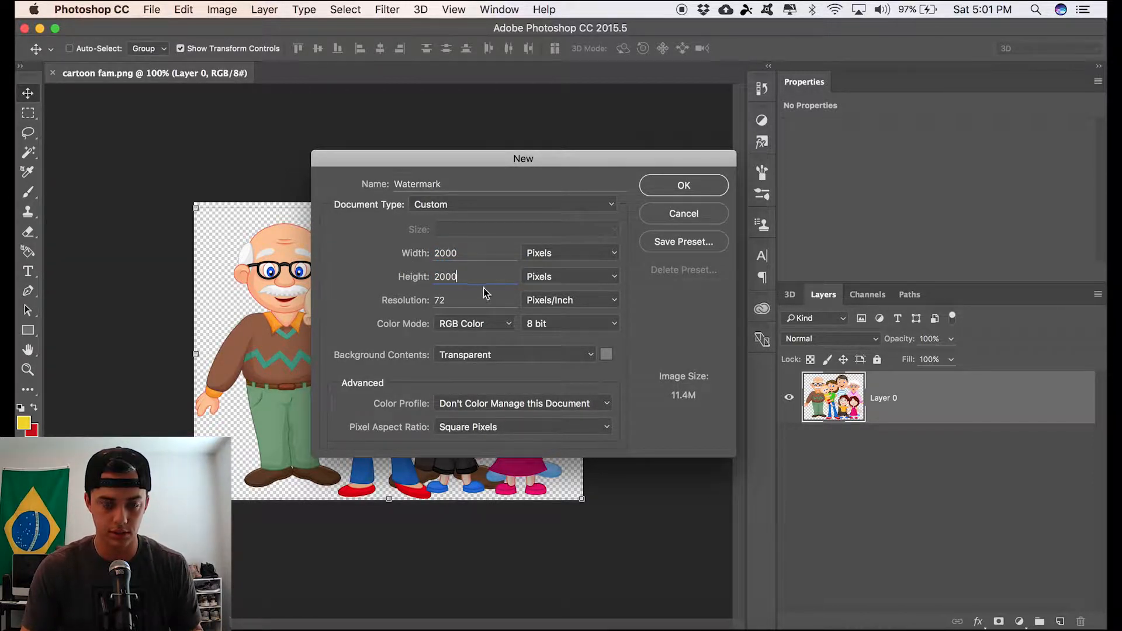
{"action": "key", "text": "Tab"}
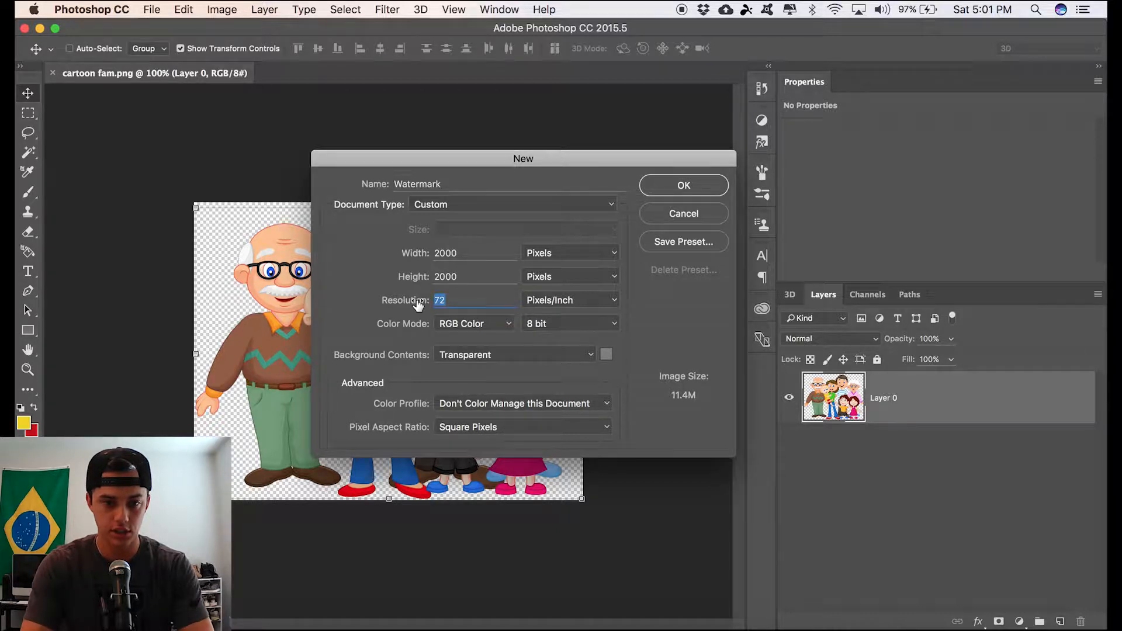
{"action": "type", "text": "300"}
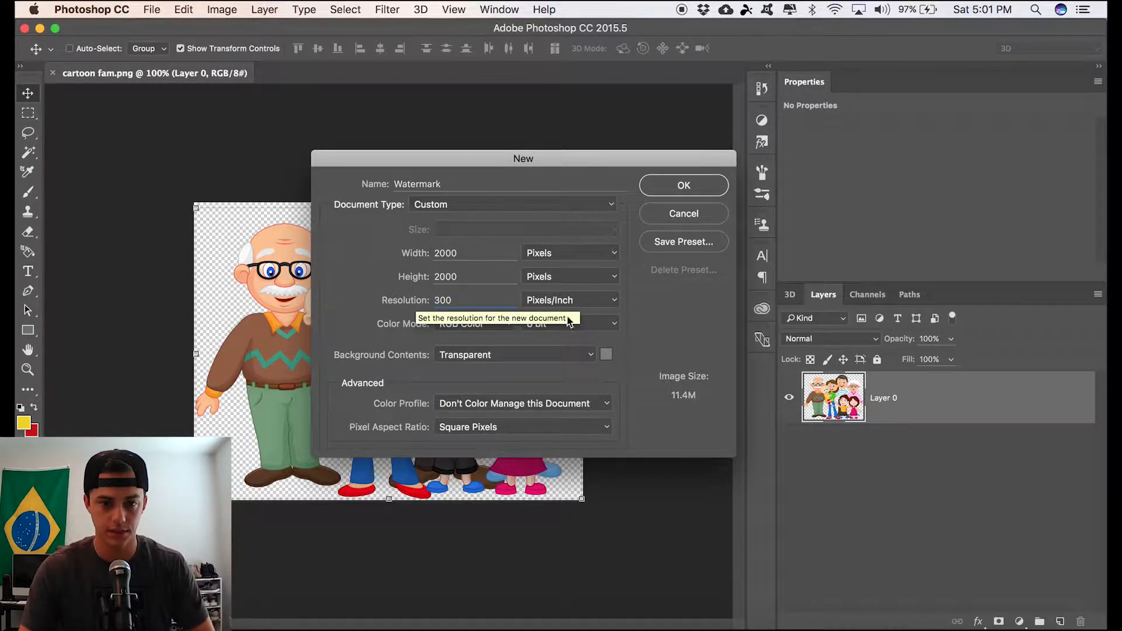
{"action": "left_click", "coordinate": [588, 356]}
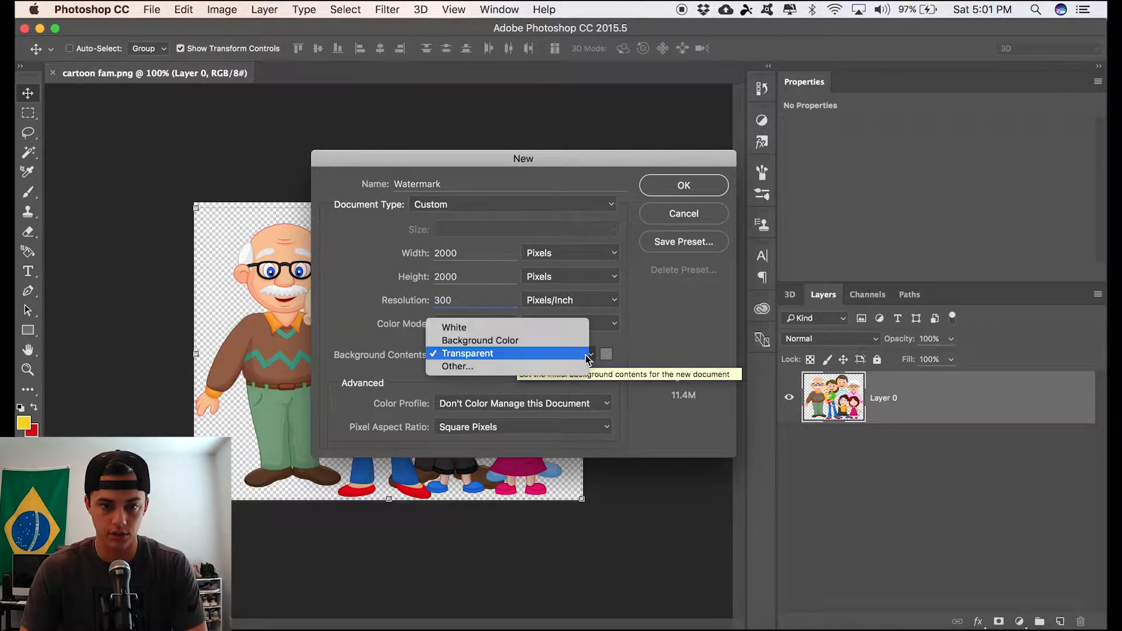
{"action": "left_click", "coordinate": [585, 354]}
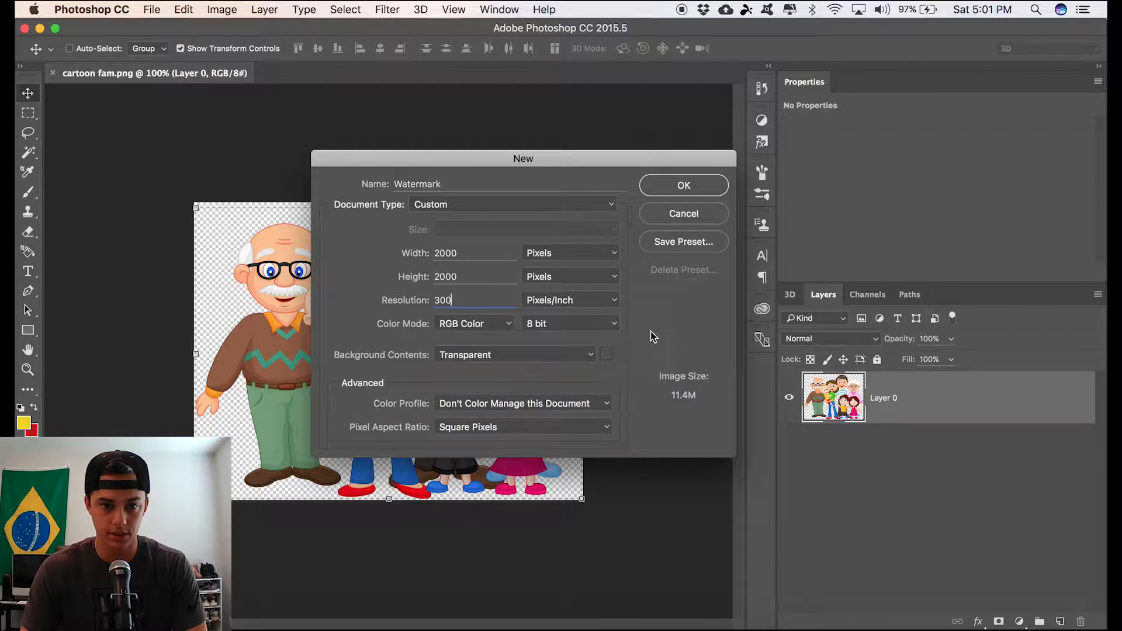
{"action": "left_click", "coordinate": [681, 189]}
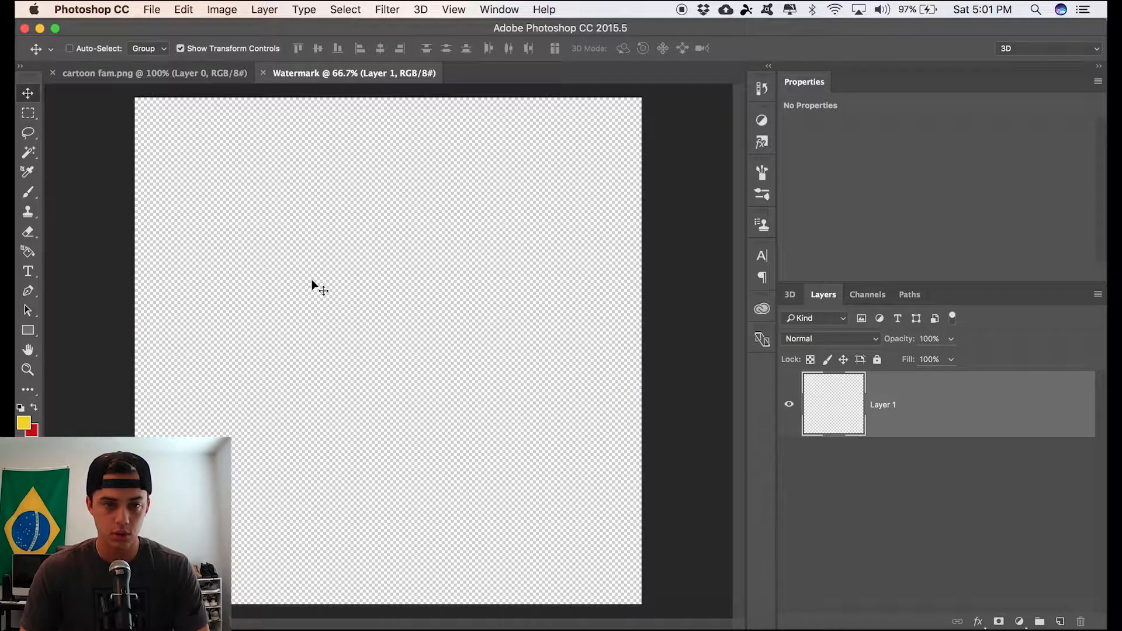
- Copy the whole family picture from cartoon fam.png and paste it on a new layer in the Watermark document
{"action": "left_click", "coordinate": [148, 74]}
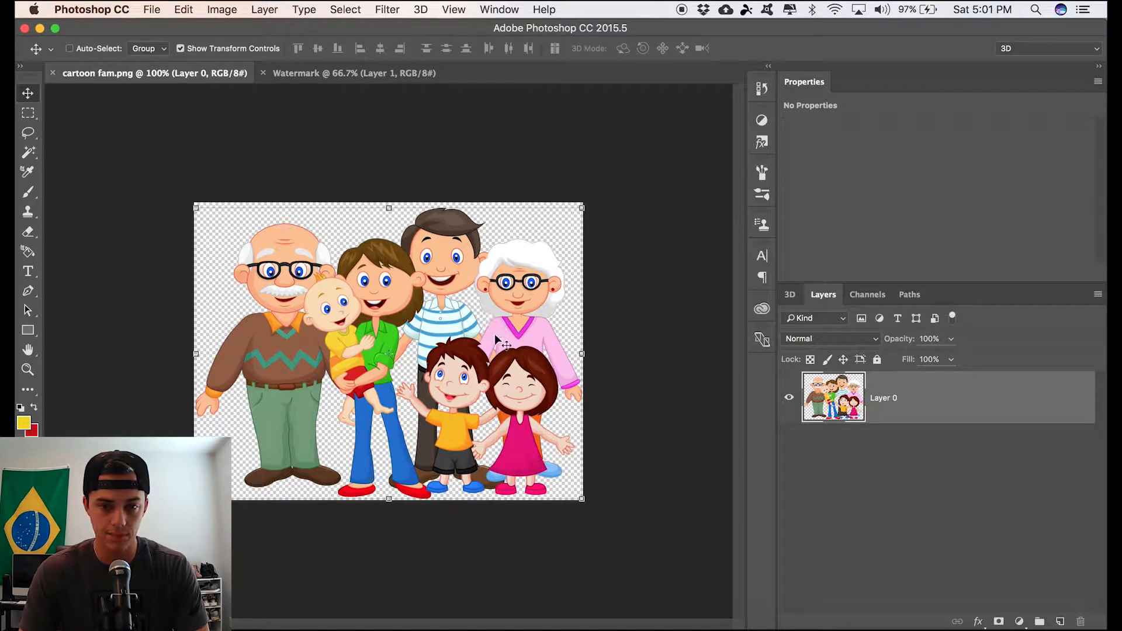
{"action": "left_click", "coordinate": [29, 115]}
{"action": "left_click_drag", "start_coordinate": [181, 192], "coordinate": [707, 584]}
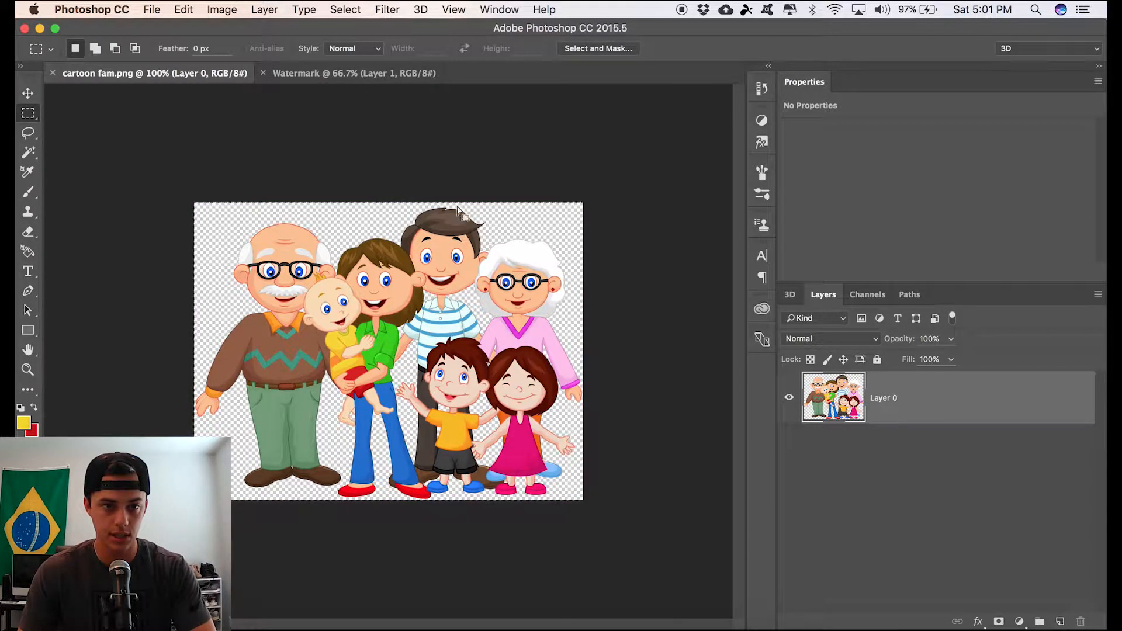
{"action": "left_click", "coordinate": [335, 74]}
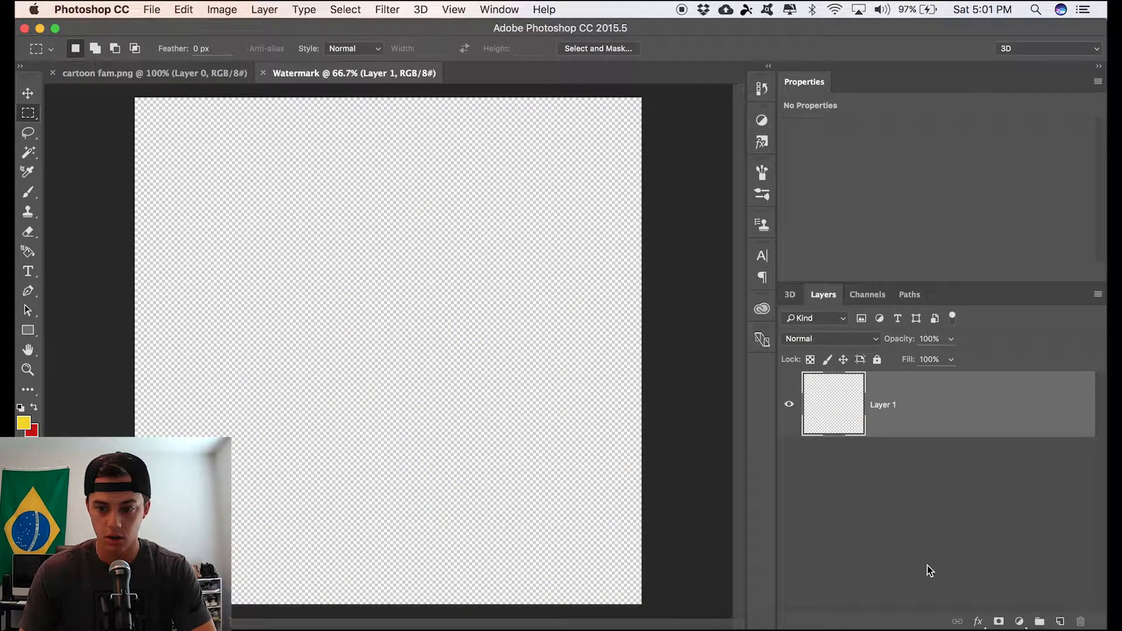
{"action": "left_click", "coordinate": [1061, 622]}
{"action": "key", "text": "super+v"}
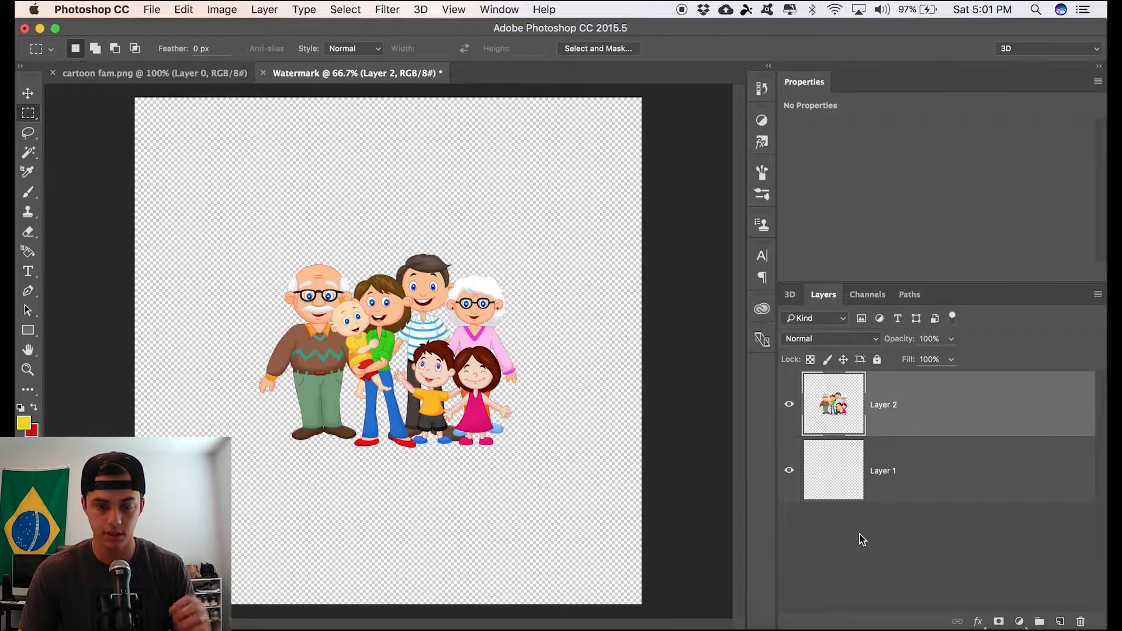
- Scale the pasted family picture down to about 65% and move it to the centre of the canvas
{"action": "left_click", "coordinate": [28, 96]}
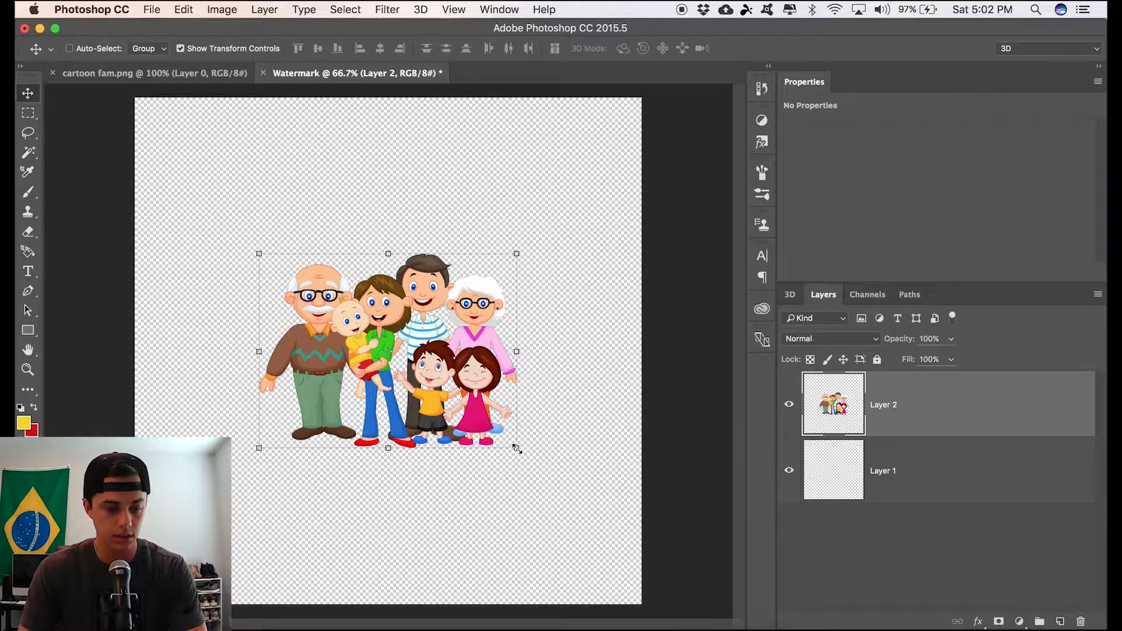
{"action": "left_click_drag", "start_coordinate": [517, 449], "coordinate": [409, 405]}
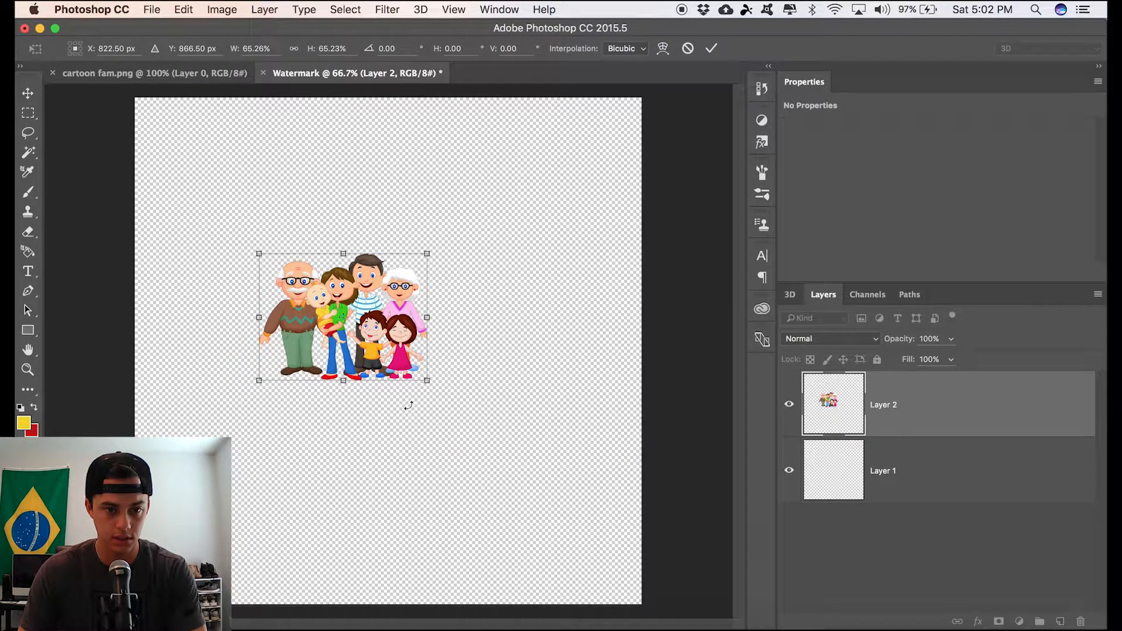
{"action": "key", "text": "Return"}
{"action": "left_click_drag", "start_coordinate": [377, 312], "coordinate": [421, 346]}
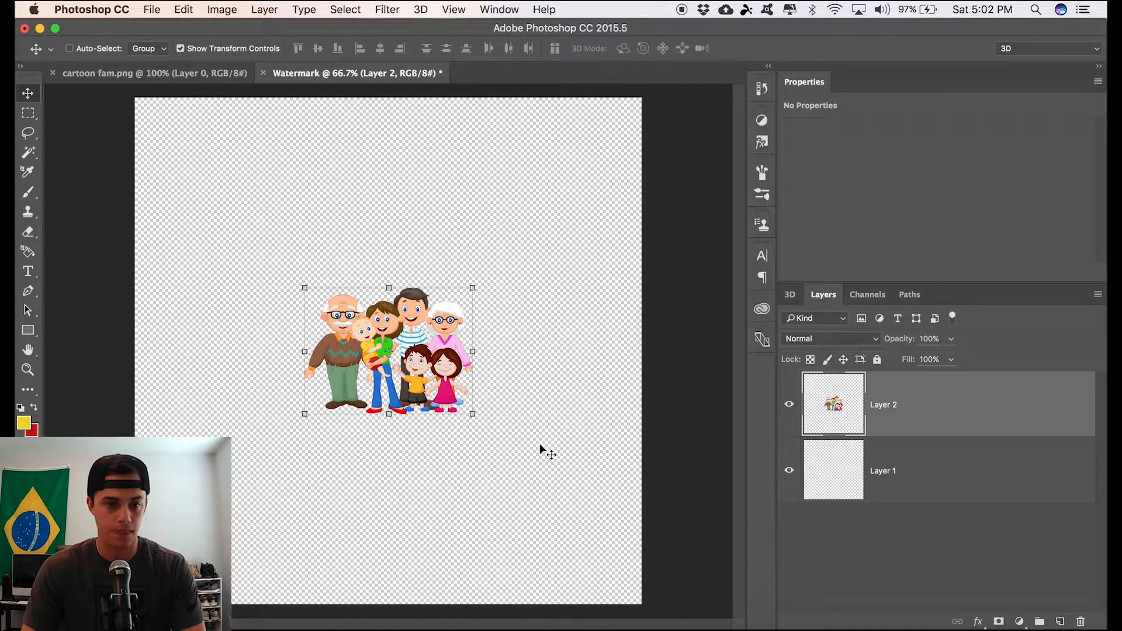
- Add a text layer reading "The" in BadaBoom BB beside the family picture's left side
{"action": "left_click", "coordinate": [28, 272]}
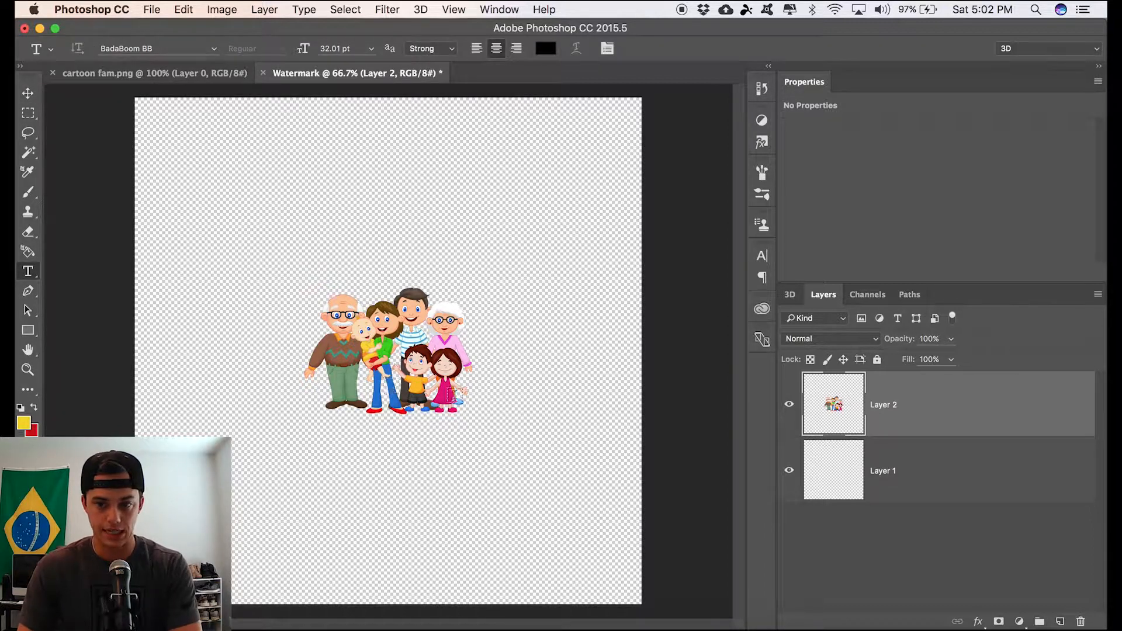
{"action": "left_click", "coordinate": [183, 355]}
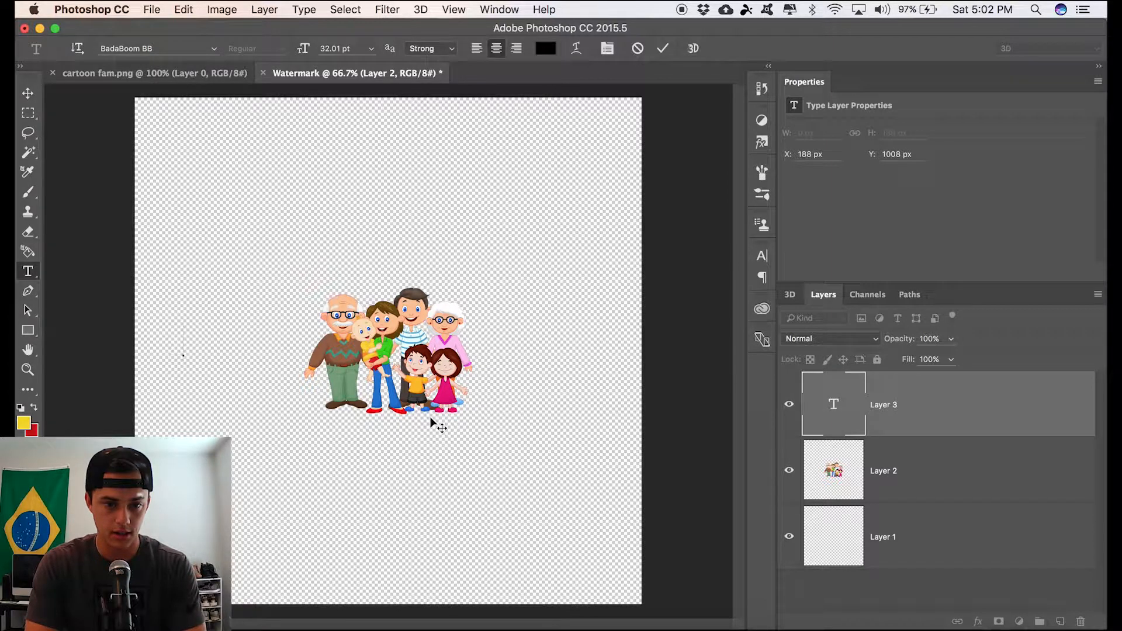
{"action": "type", "text": "THE"}
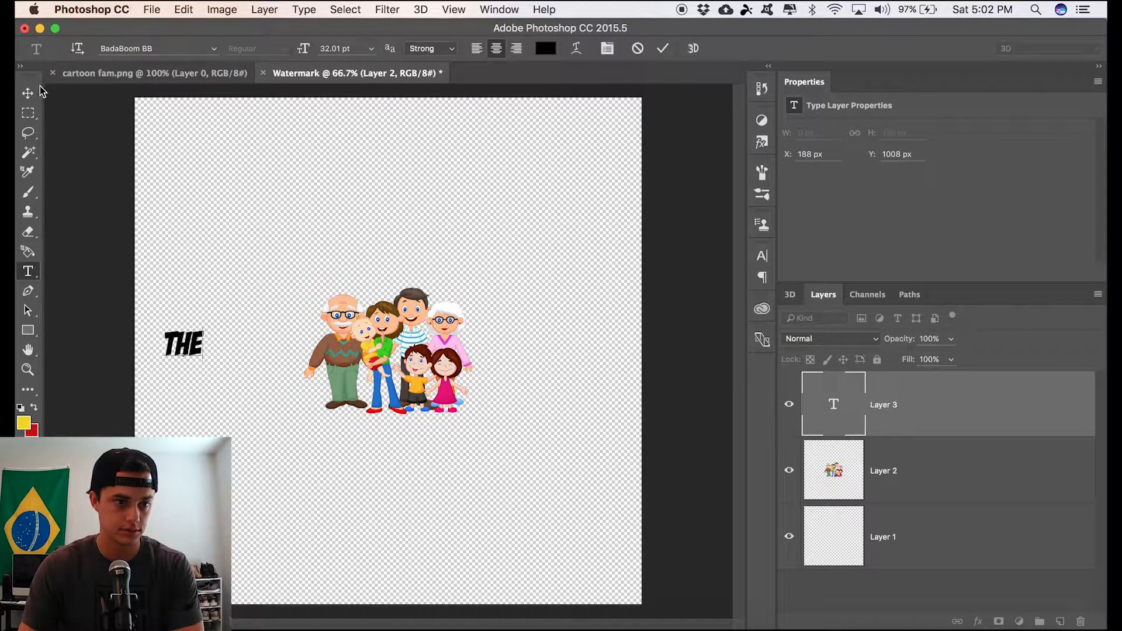
{"action": "left_click", "coordinate": [27, 93]}
- Add a separate text layer reading "Fantastic" below the word "The"
{"action": "left_click", "coordinate": [28, 272]}
{"action": "left_click", "coordinate": [189, 398]}
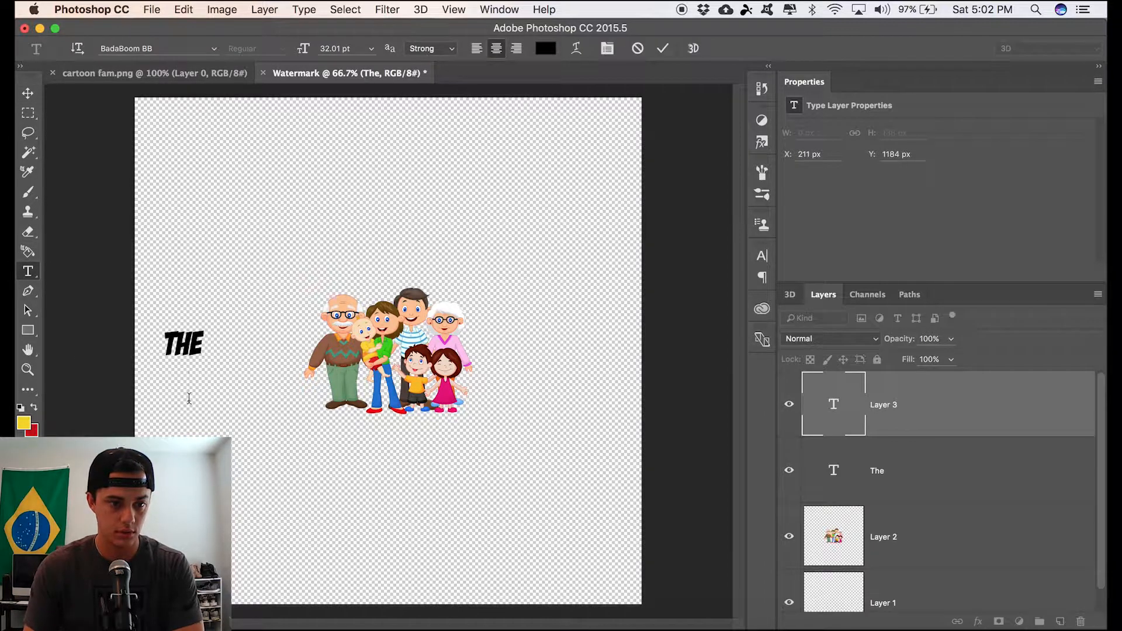
{"action": "type", "text": "FANTASTIC"}
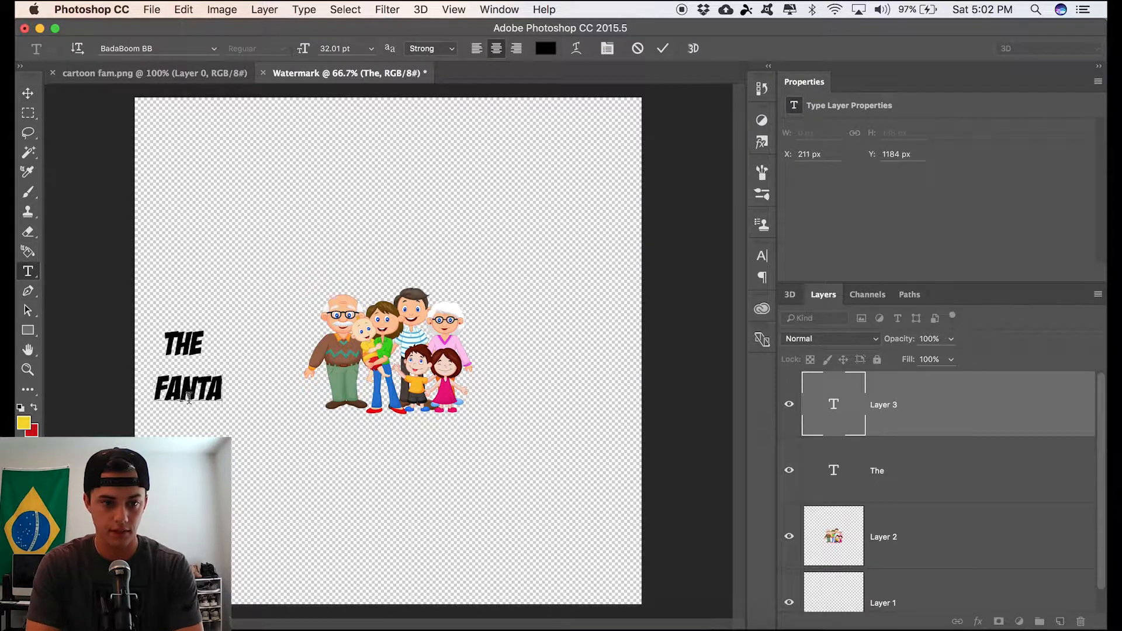
{"action": "left_click", "coordinate": [28, 93]}
- Add a third text layer reading "Family" below the word "Fantastic"
{"action": "left_click", "coordinate": [28, 271]}
{"action": "left_click", "coordinate": [223, 461]}
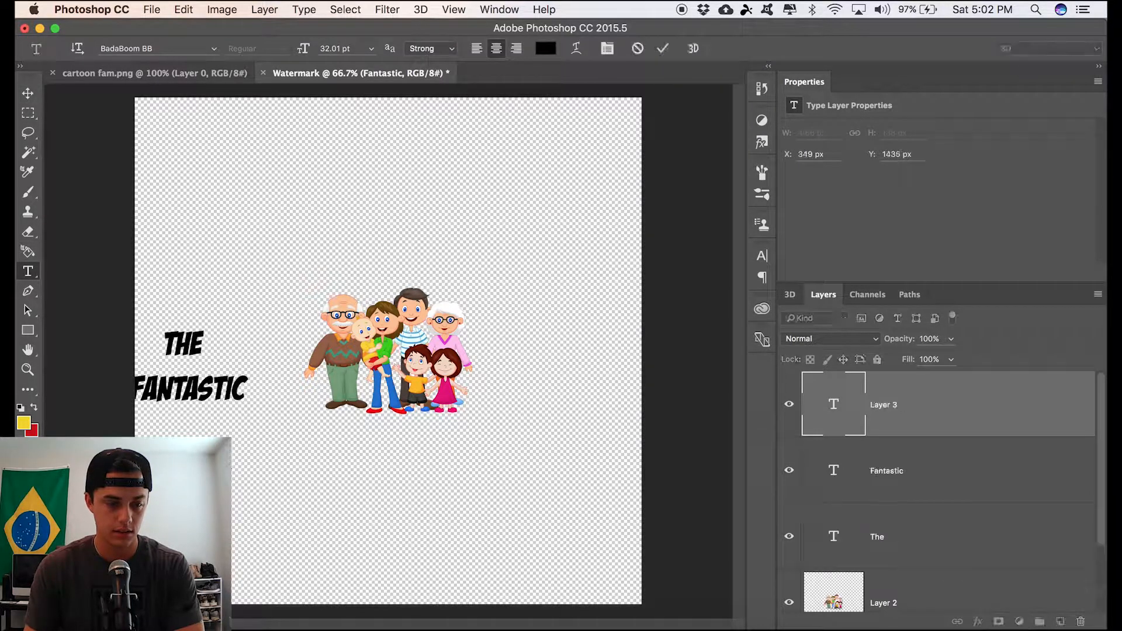
{"action": "type", "text": "Family"}
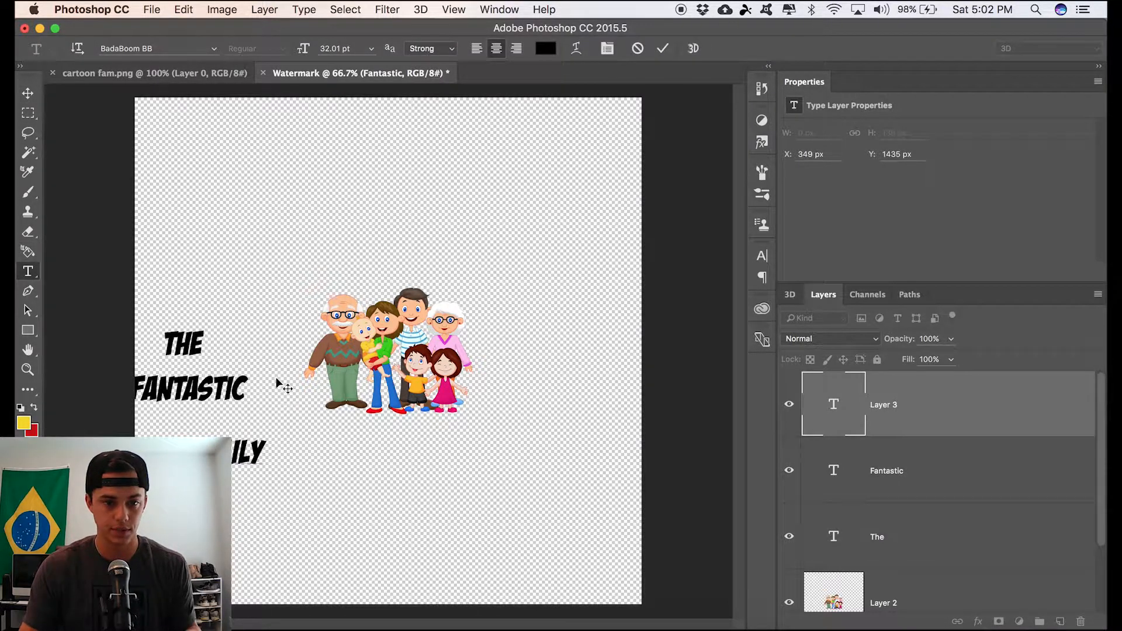
{"action": "left_click", "coordinate": [25, 97]}
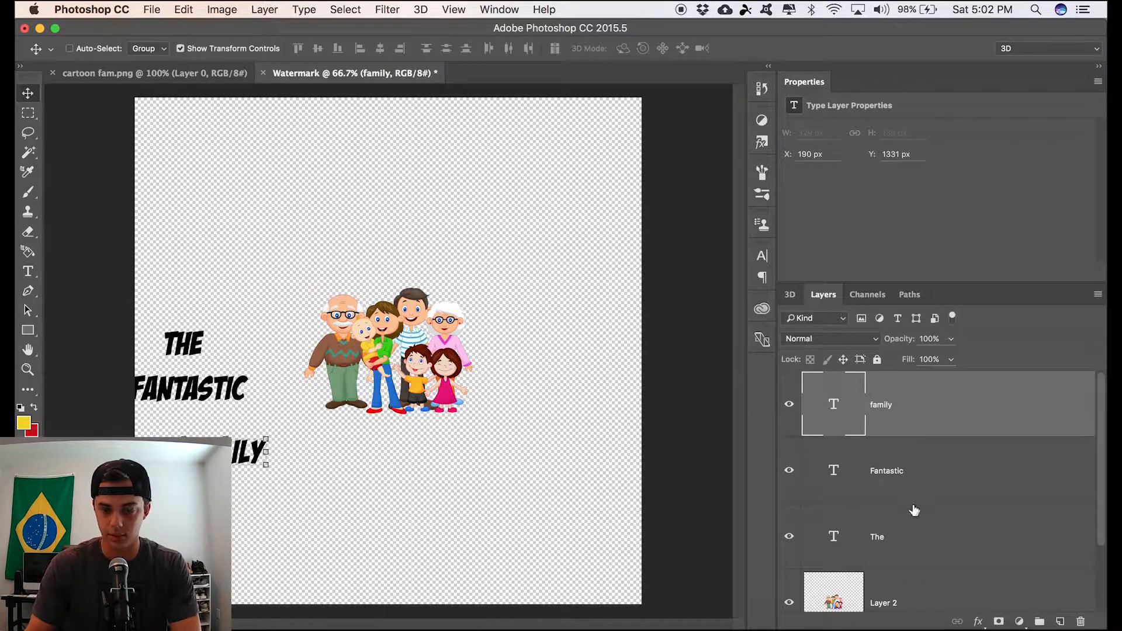
- Stack the three words closely to the left of the family picture, with "The" above "Fantastic" and "Family" beneath it
{"action": "left_click_drag", "start_coordinate": [254, 452], "coordinate": [554, 360]}
{"action": "left_click", "coordinate": [906, 470]}
{"action": "left_click_drag", "start_coordinate": [226, 384], "coordinate": [283, 362]}
{"action": "left_click", "coordinate": [909, 527]}
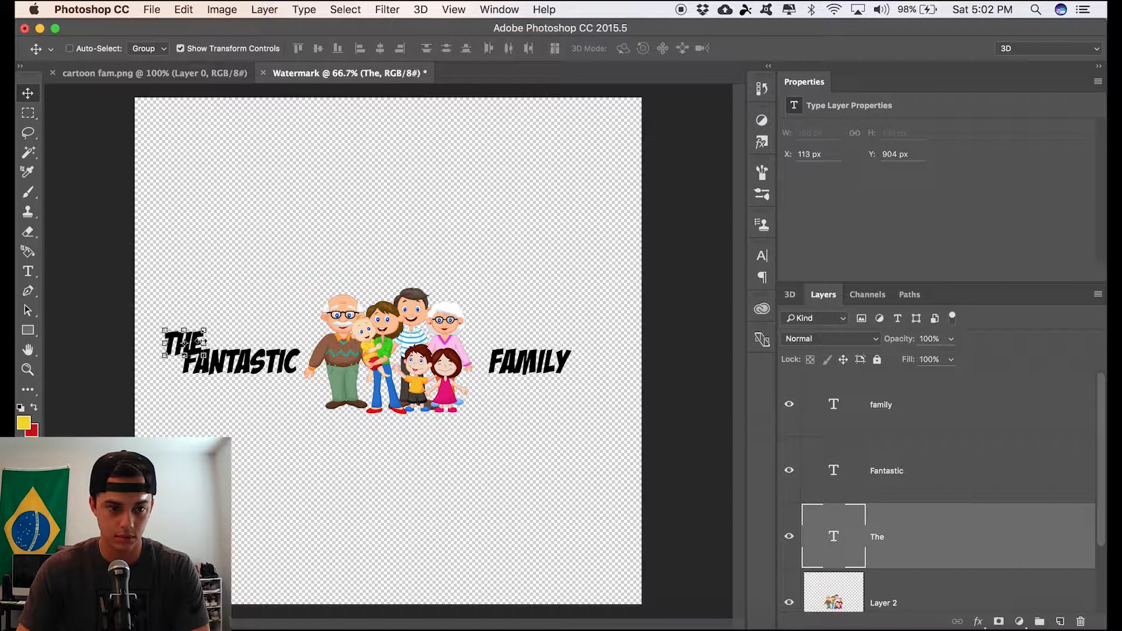
{"action": "left_click_drag", "start_coordinate": [196, 344], "coordinate": [217, 328]}
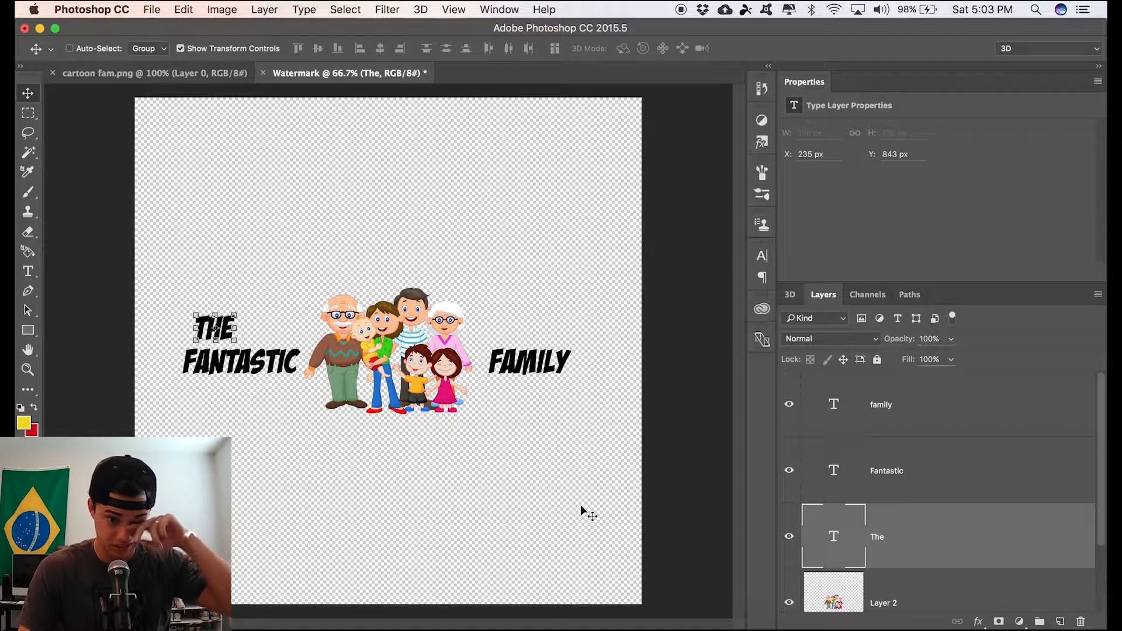
{"action": "left_click", "coordinate": [898, 406]}
{"action": "left_click_drag", "start_coordinate": [556, 370], "coordinate": [258, 395]}
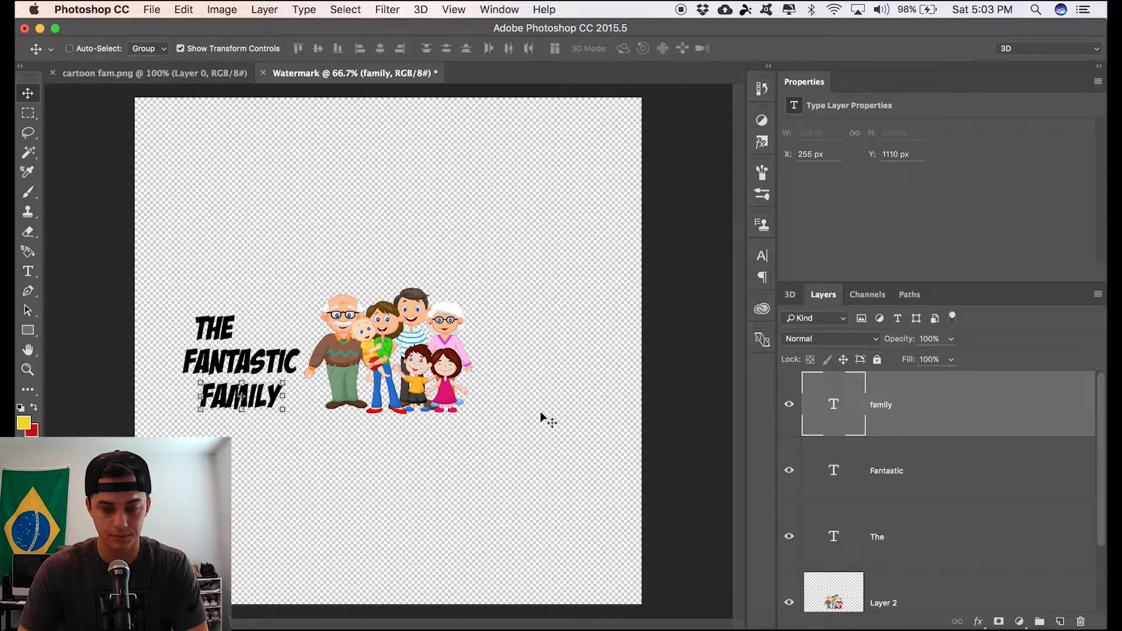
- Enlarge the family picture to about 129% and shift it right, away from the words
{"action": "left_click", "coordinate": [898, 597]}
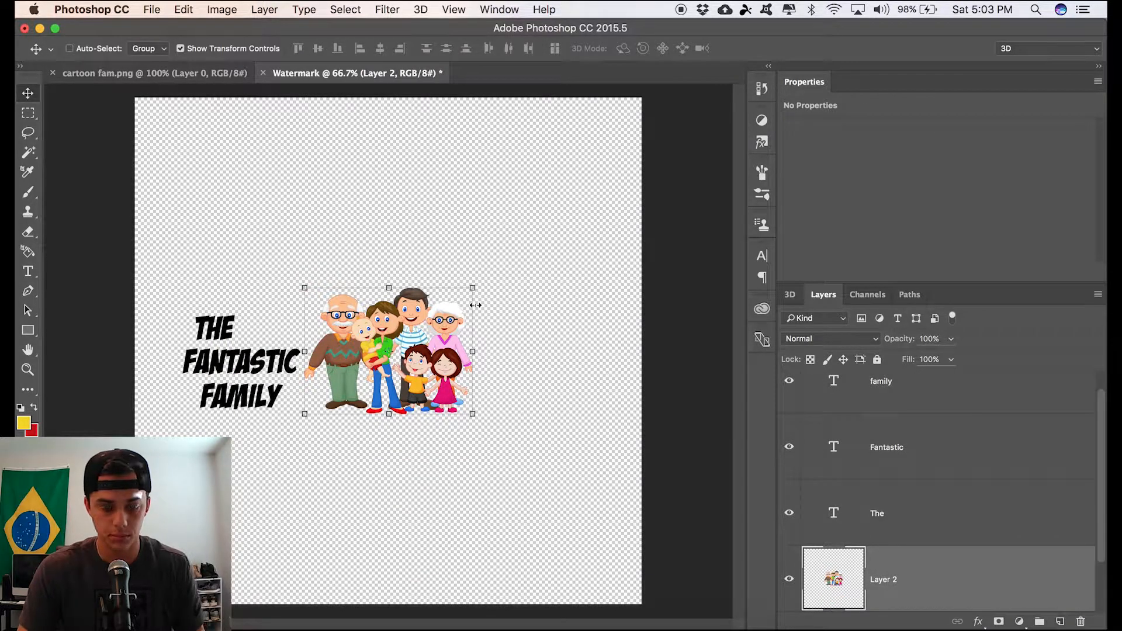
{"action": "left_click_drag", "start_coordinate": [473, 291], "coordinate": [554, 300]}
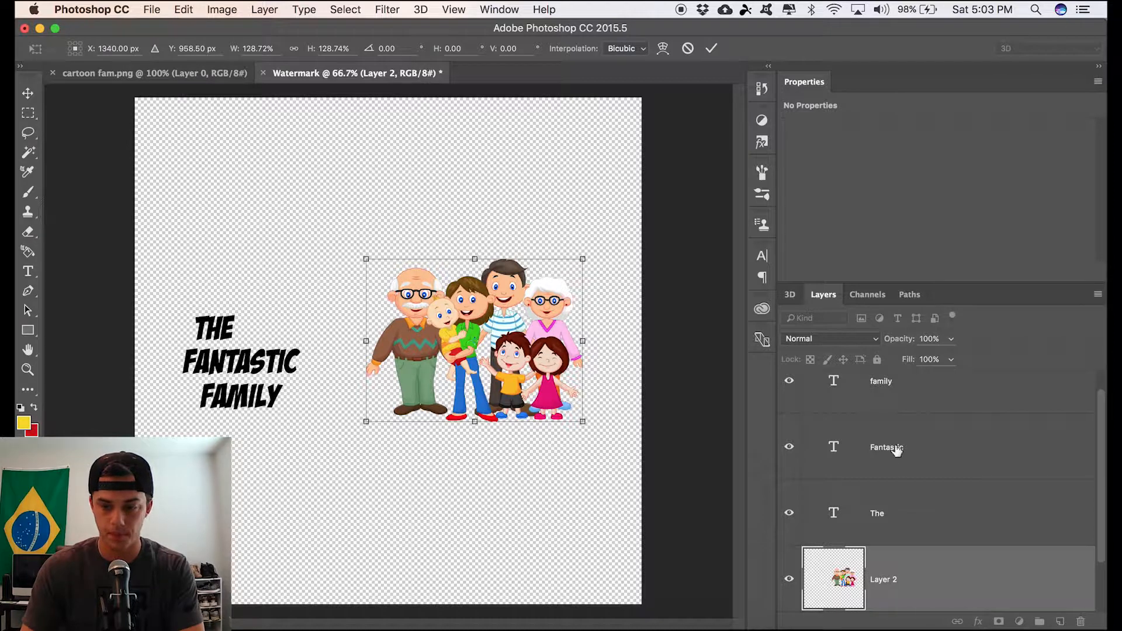
{"action": "key", "text": "Return"}
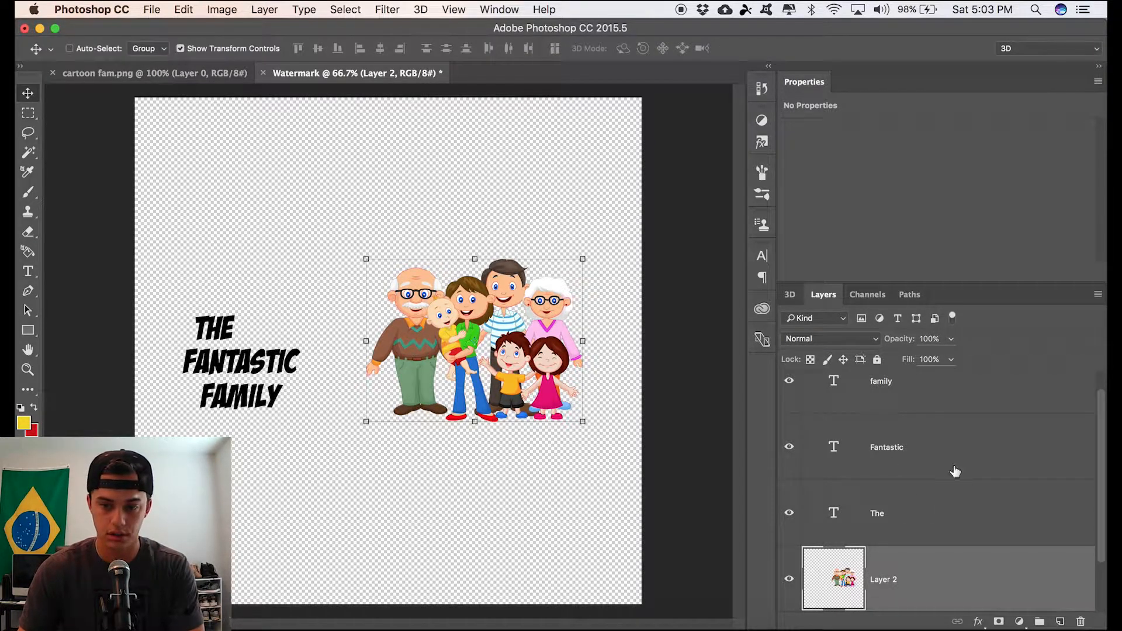
- Enlarge the words "The" and "Fantastic", and position "Fantastic" between the other two words and against the picture
{"action": "left_click", "coordinate": [895, 506]}
{"action": "left_click_drag", "start_coordinate": [233, 316], "coordinate": [269, 284]}
{"action": "key", "text": "Return"}
{"action": "left_click", "coordinate": [889, 448]}
{"action": "left_click_drag", "start_coordinate": [300, 374], "coordinate": [373, 395]}
{"action": "left_click_drag", "start_coordinate": [336, 358], "coordinate": [331, 343]}
{"action": "key", "text": "Return"}
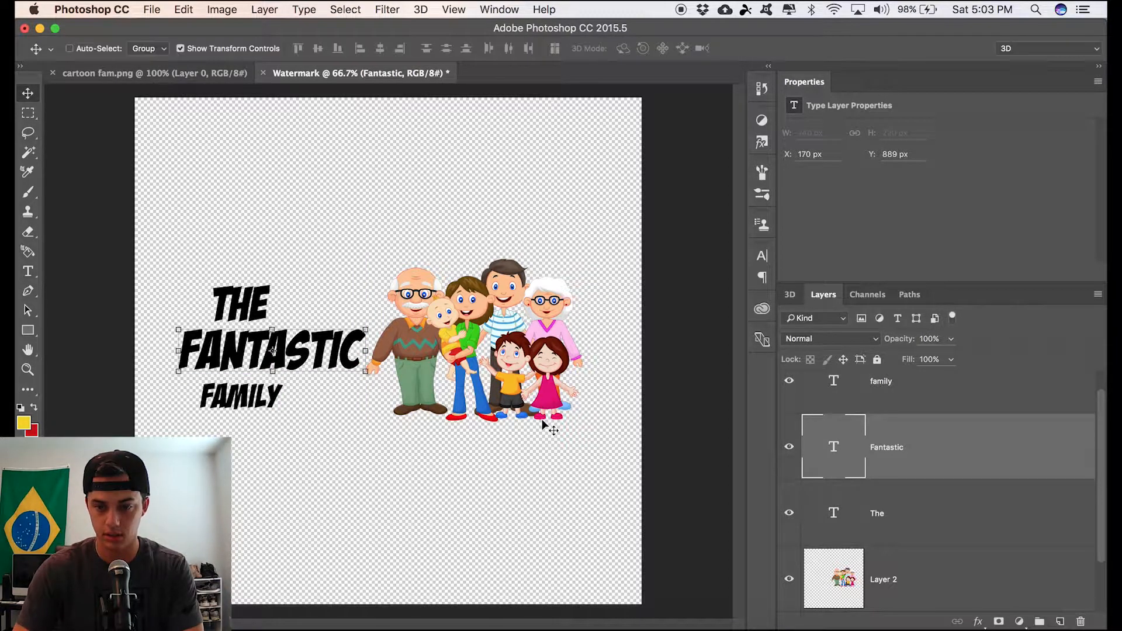
- Enlarge the word "Family" and place it centred just beneath "Fantastic"
{"action": "left_click", "coordinate": [881, 387]}
{"action": "left_click", "coordinate": [282, 413]}
{"action": "left_click_drag", "start_coordinate": [282, 412], "coordinate": [311, 405]}
{"action": "key", "text": "Return"}
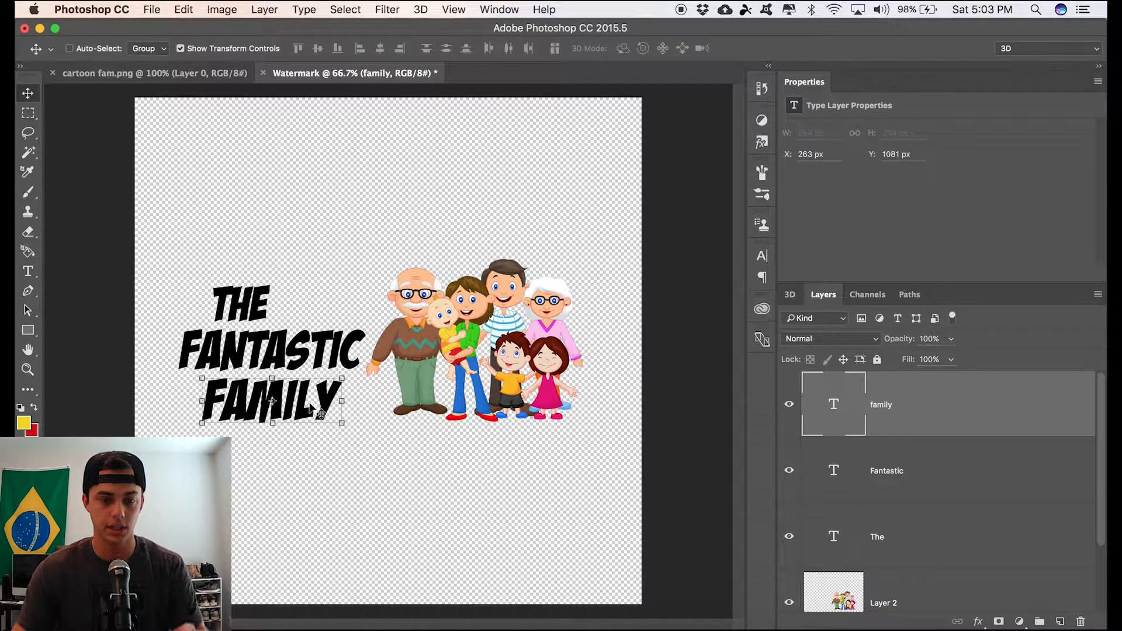
- Shrink the word "The" and set it just above the start of "Fantastic"
{"action": "left_click", "coordinate": [931, 524]}
{"action": "left_click_drag", "start_coordinate": [271, 285], "coordinate": [243, 302]}
{"action": "key", "text": "Return"}
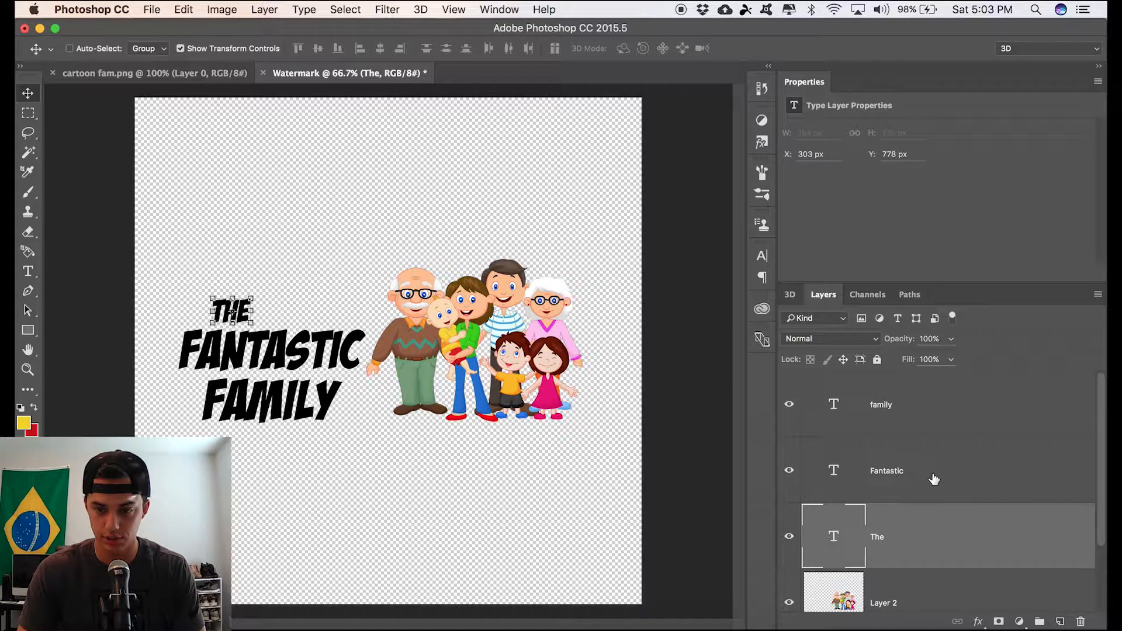
- Move the words "The", "Fantastic" and "Family" together straight up by about 0.13 in, so they sit vertically centred beside the picture
{"action": "left_click", "coordinate": [922, 421], "text": "shift"}
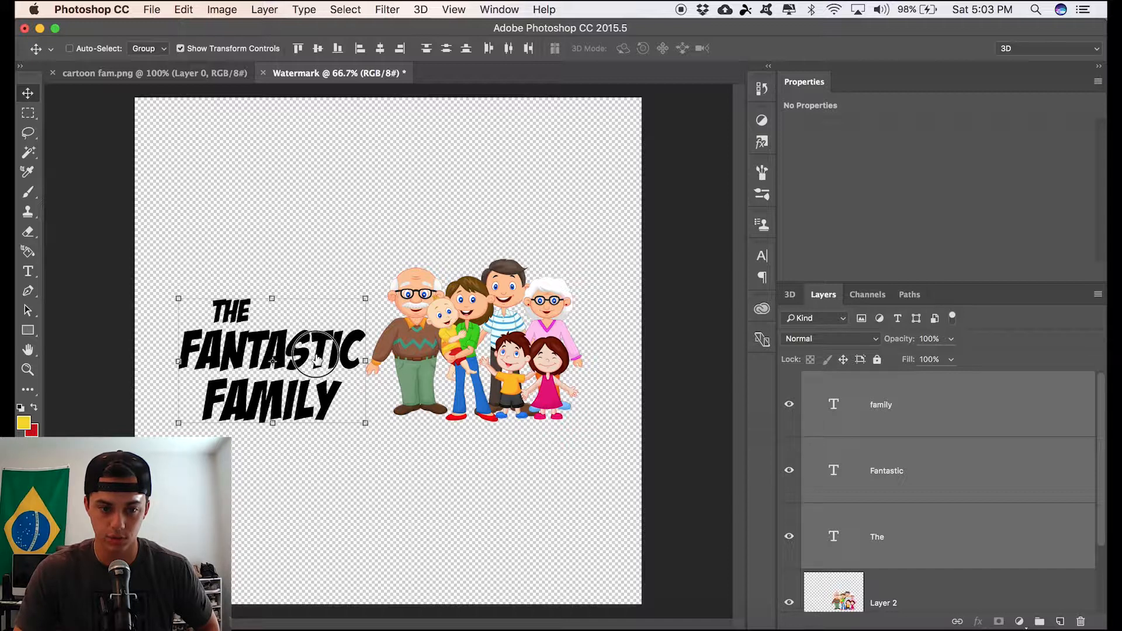
{"action": "left_click_drag", "start_coordinate": [319, 363], "coordinate": [319, 354]}
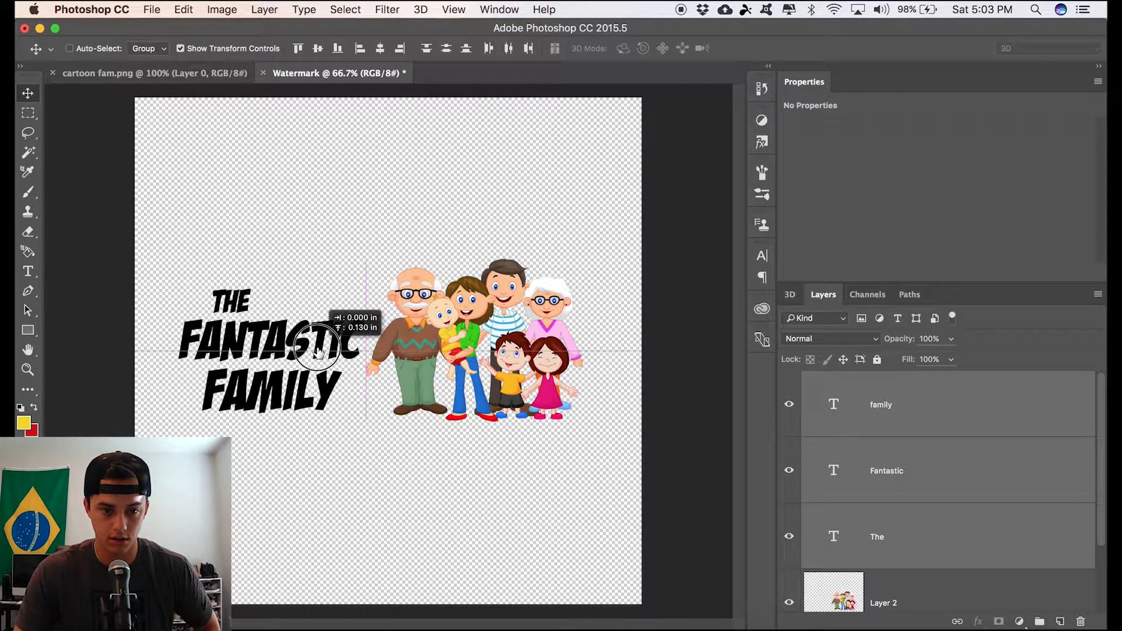
{"action": "left_click_drag", "start_coordinate": [318, 354], "coordinate": [319, 354]}
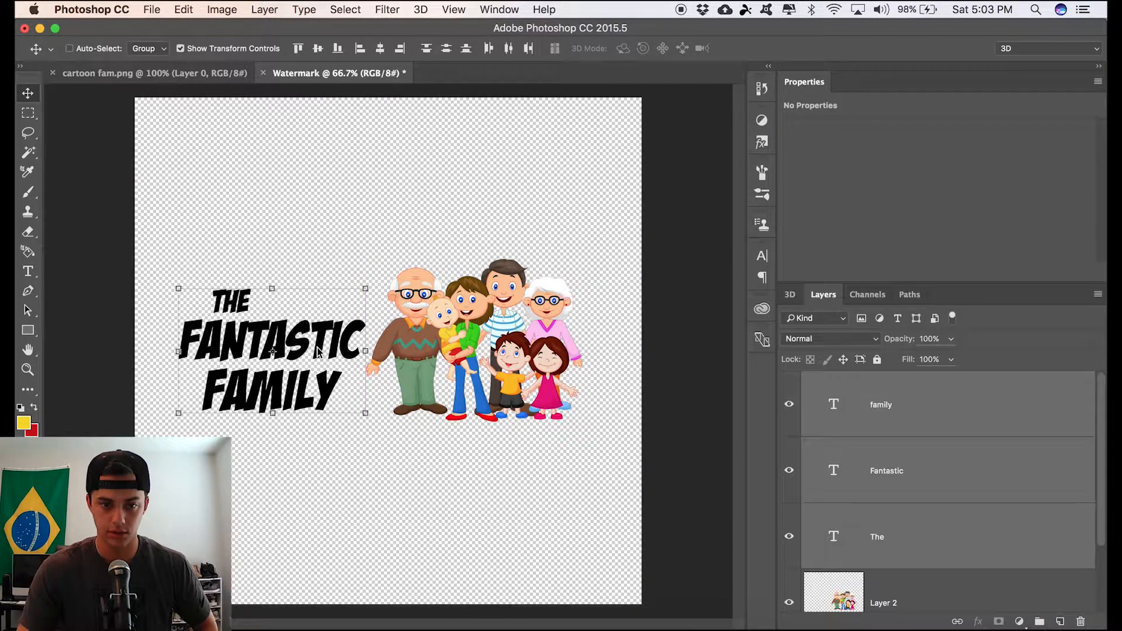
{"action": "left_click", "coordinate": [459, 491]}
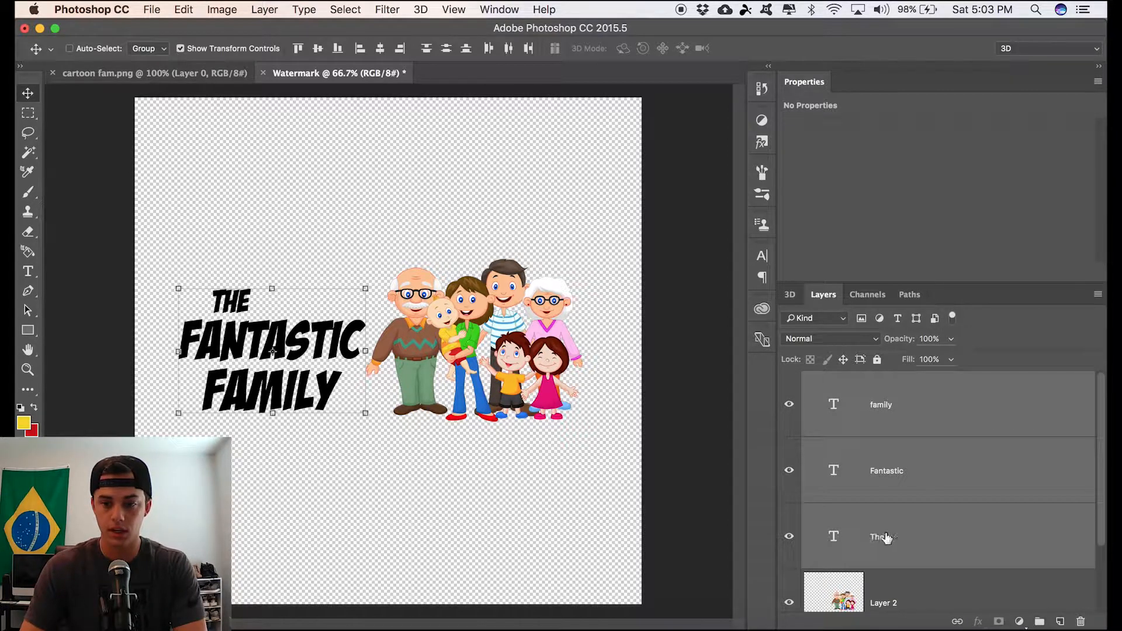
- Delete the empty Layer 1 beneath the family picture
{"action": "scroll", "coordinate": [894, 532], "scroll_direction": "down", "scroll_amount": 2}
{"action": "left_click", "coordinate": [935, 574]}
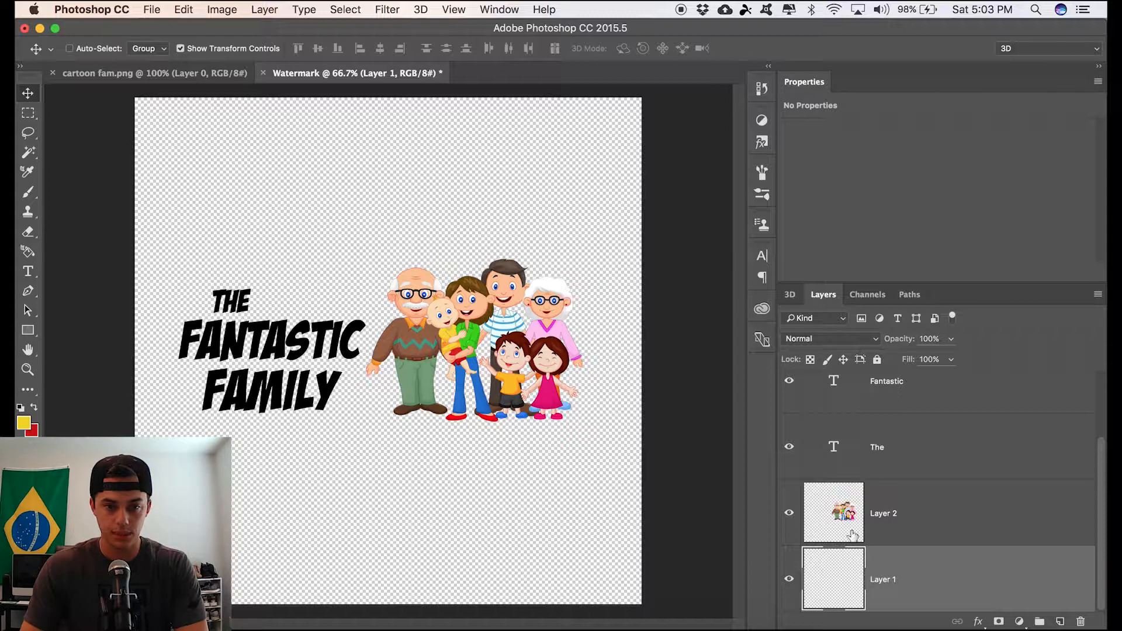
{"action": "scroll", "coordinate": [874, 533], "scroll_direction": "up", "scroll_amount": 1}
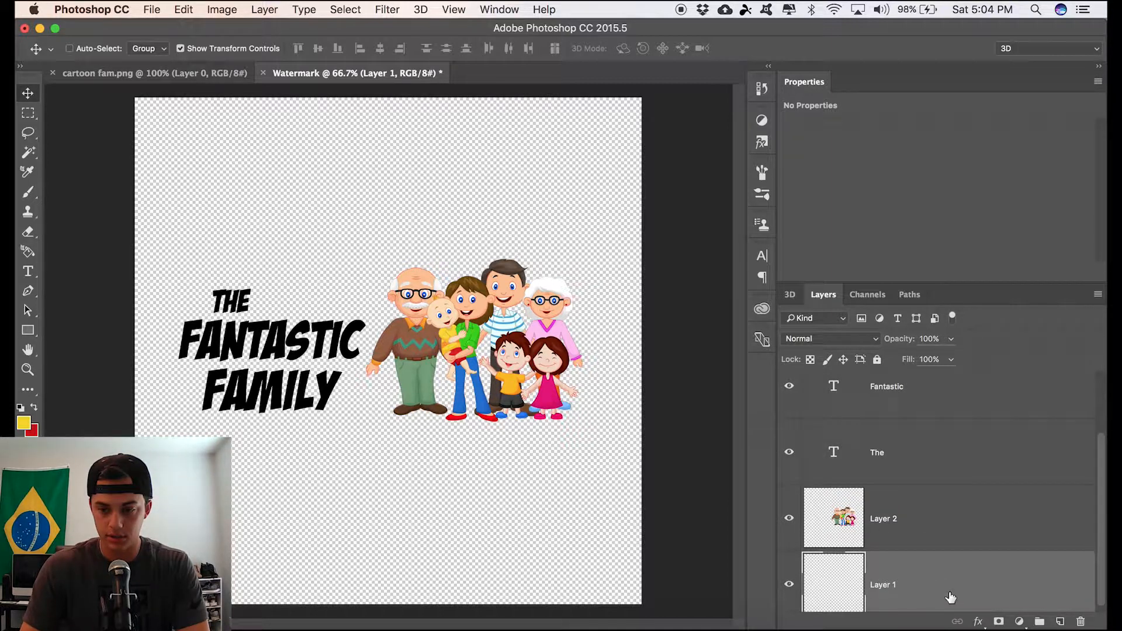
{"action": "left_click", "coordinate": [1081, 622]}
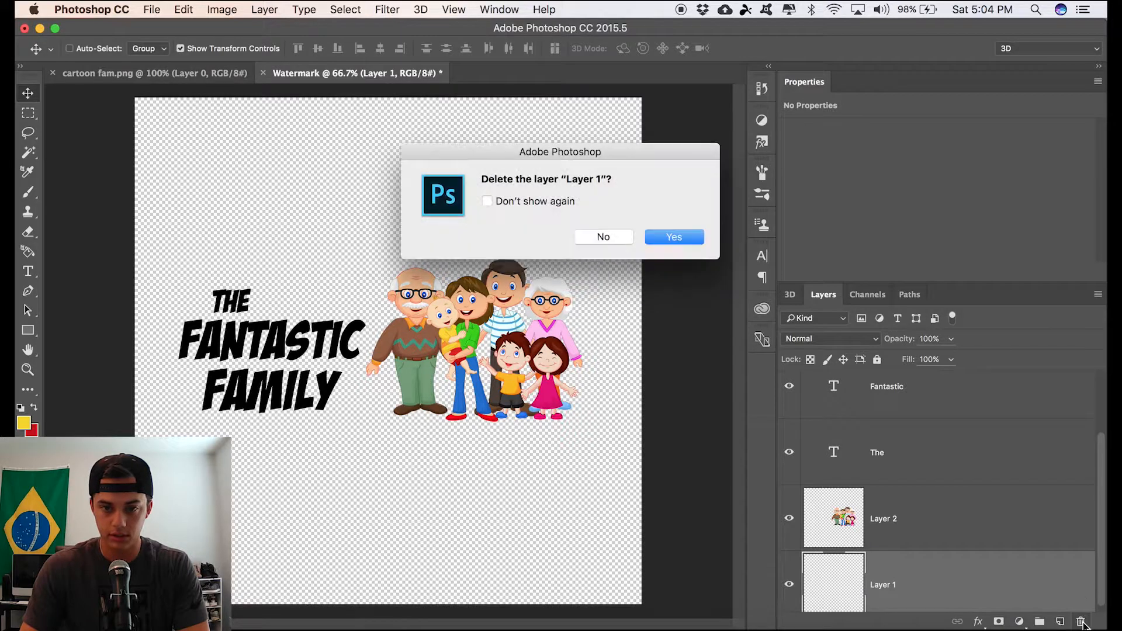
{"action": "left_click", "coordinate": [678, 238]}
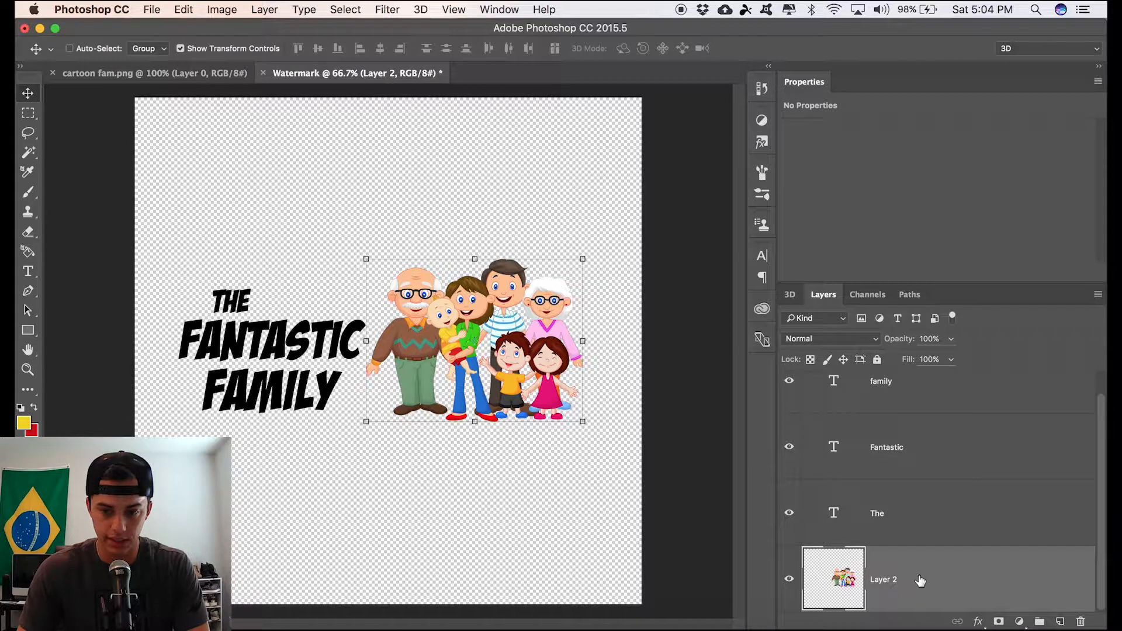
- Crop the canvas on all four sides to a wide rectangle close around the words and the family picture
{"action": "left_click", "coordinate": [29, 392]}
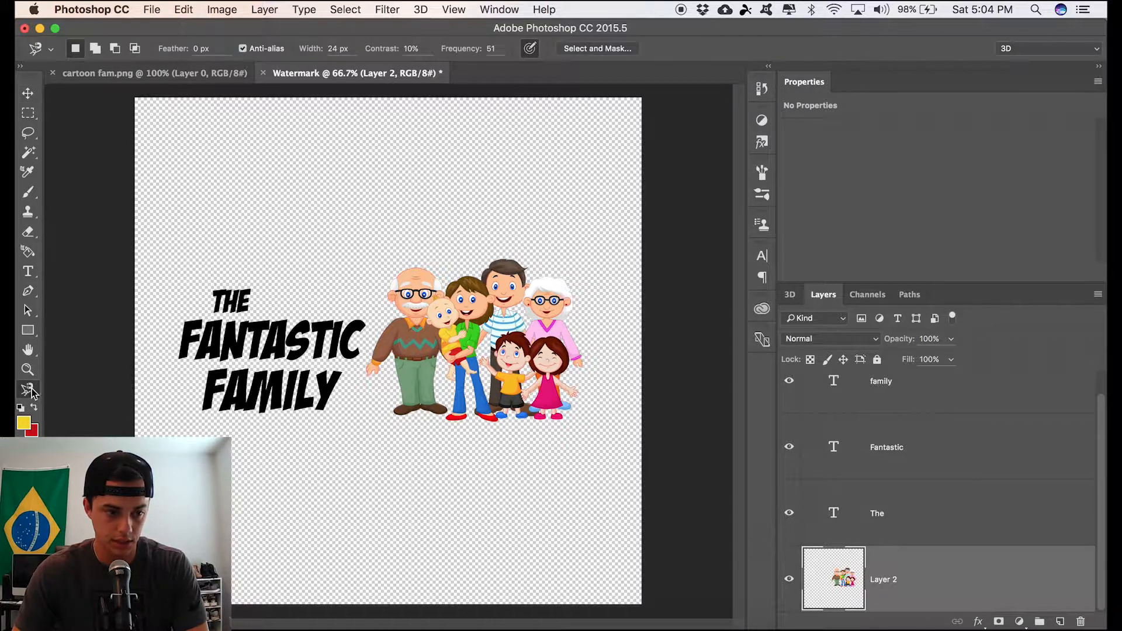
{"action": "right_click", "coordinate": [32, 393]}
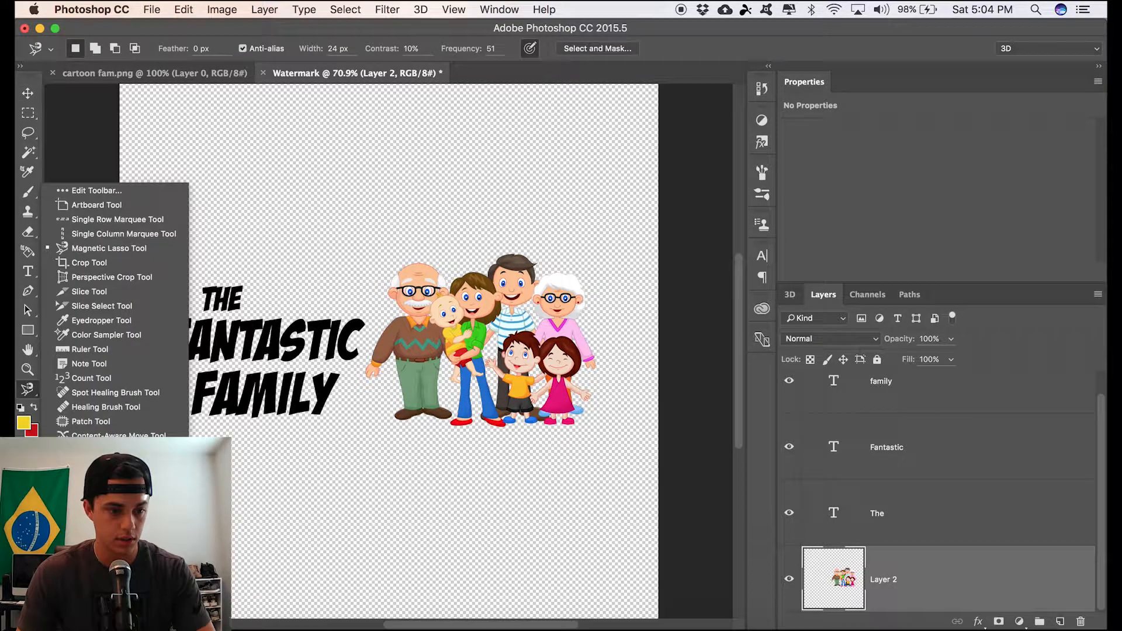
{"action": "left_click", "coordinate": [89, 262]}
{"action": "mouse_move", "coordinate": [396, 612]}
{"action": "left_mouse_down"}
{"action": "mouse_move", "coordinate": [433, 578]}
{"action": "mouse_move", "coordinate": [388, 584]}
{"action": "mouse_move", "coordinate": [389, 504]}
{"action": "left_mouse_up"}
{"action": "left_click_drag", "start_coordinate": [389, 129], "coordinate": [390, 204]}
{"action": "left_click_drag", "start_coordinate": [121, 318], "coordinate": [128, 318]}
{"action": "left_click_drag", "start_coordinate": [649, 319], "coordinate": [636, 319]}
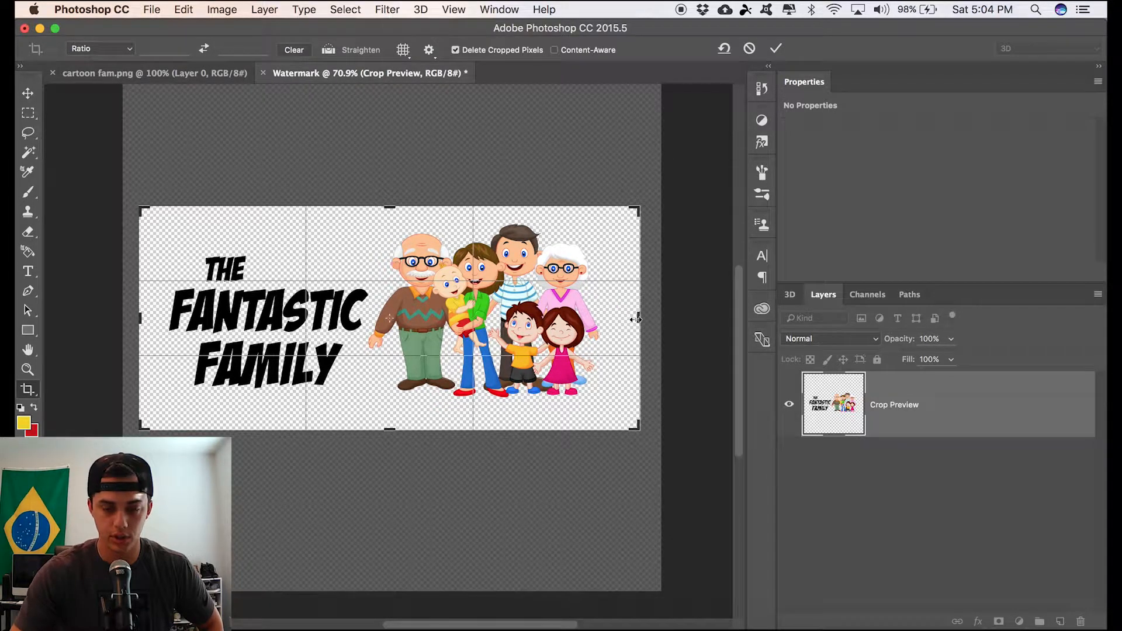
{"action": "key", "text": "Return"}
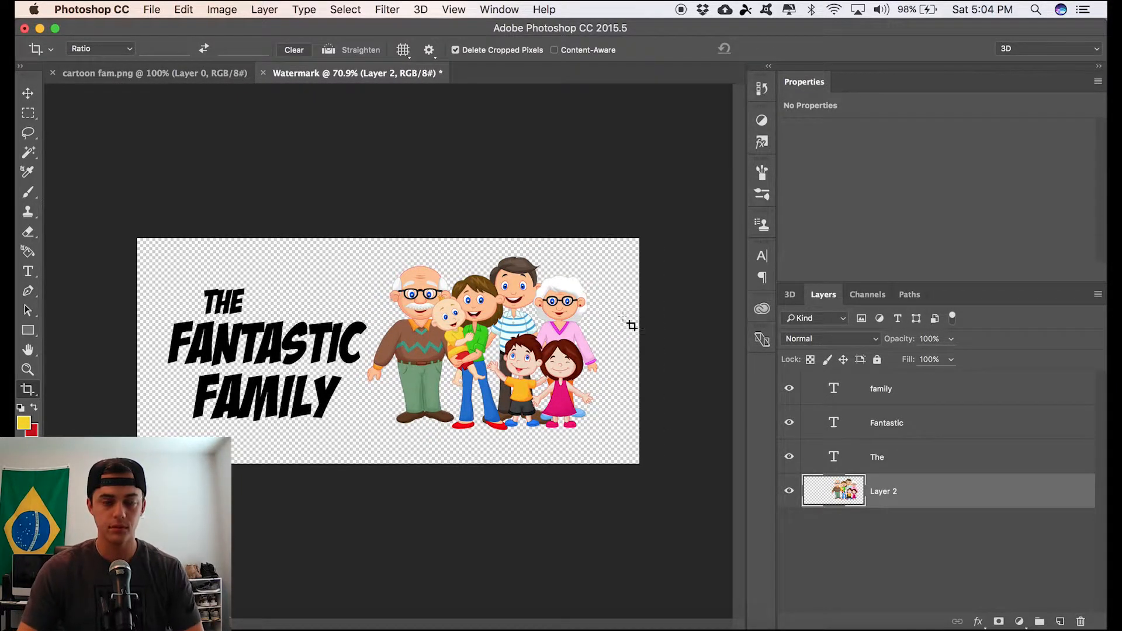
- Group the three text layers and the family picture layer together
{"action": "left_click", "coordinate": [28, 93]}
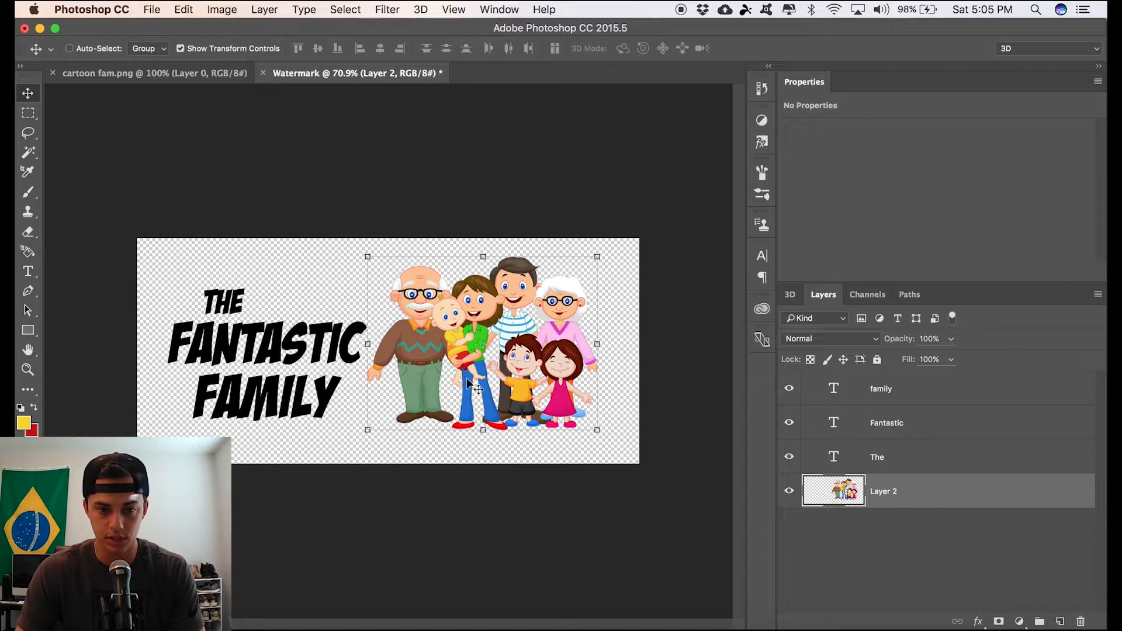
{"action": "left_click", "coordinate": [908, 396], "text": "shift"}
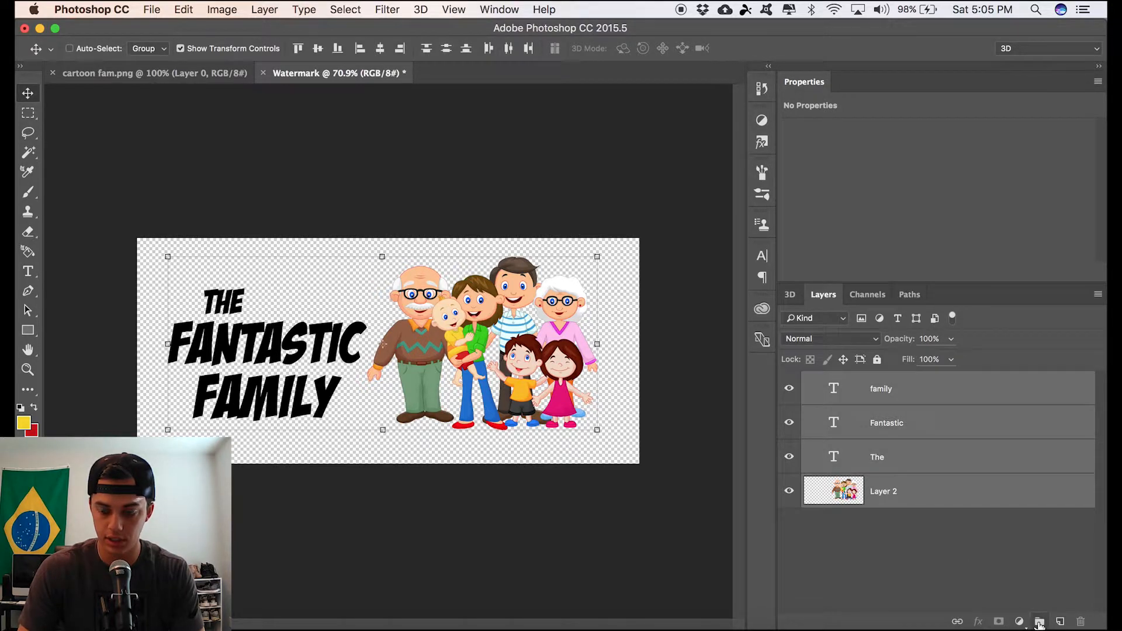
{"action": "left_click", "coordinate": [1040, 622]}
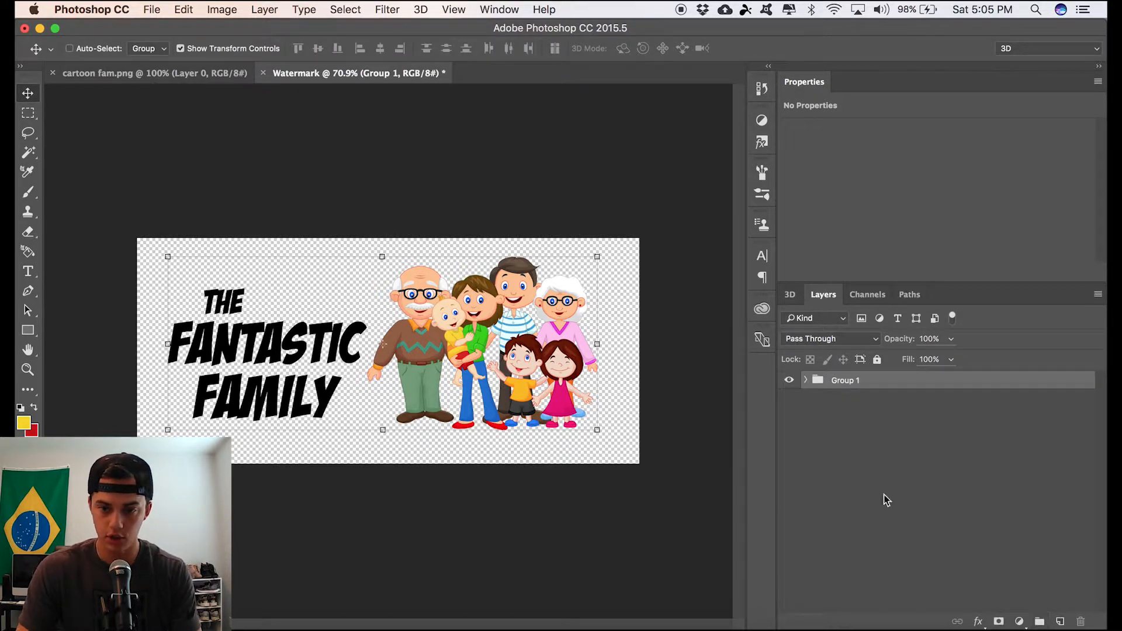
- Add a drop shadow to the group with a 45° angle, 10 px distance, 14% spread and 5 px size
{"action": "left_click", "coordinate": [849, 383]}
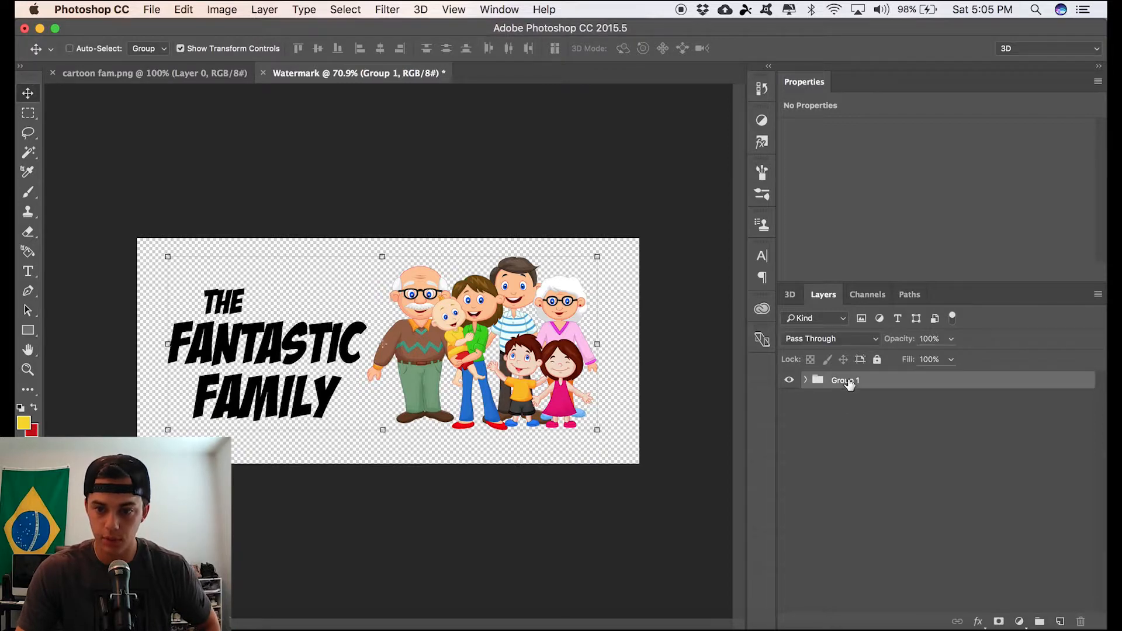
{"action": "left_click", "coordinate": [980, 623]}
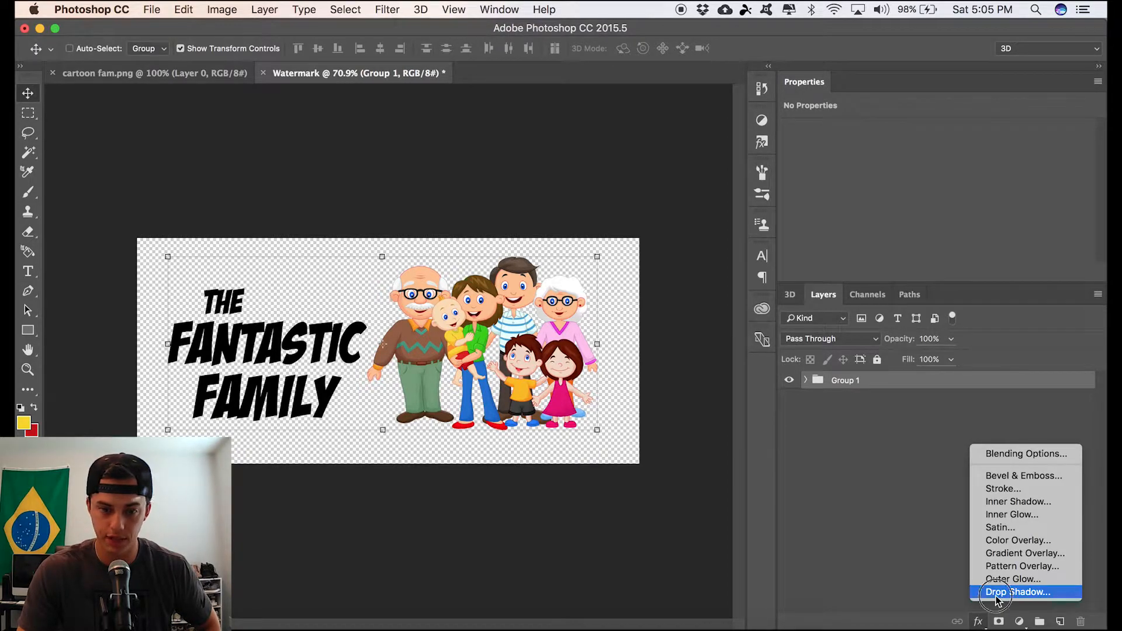
{"action": "left_click", "coordinate": [998, 592]}
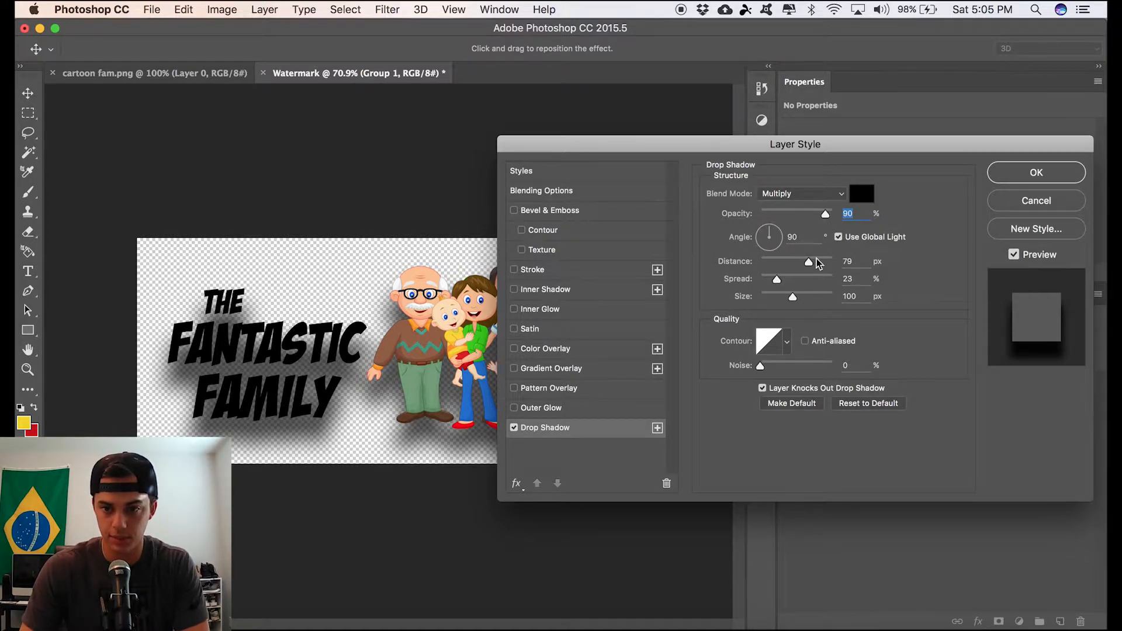
{"action": "left_click_drag", "start_coordinate": [809, 262], "coordinate": [779, 232]}
{"action": "left_click_drag", "start_coordinate": [792, 299], "coordinate": [768, 265]}
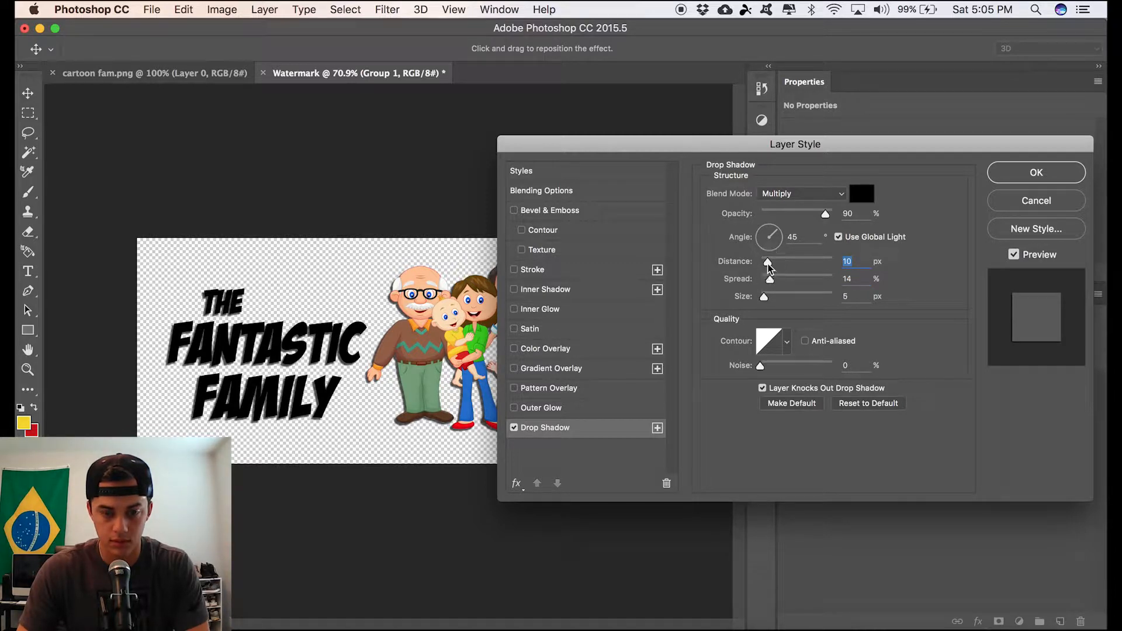
{"action": "left_click", "coordinate": [1031, 172]}
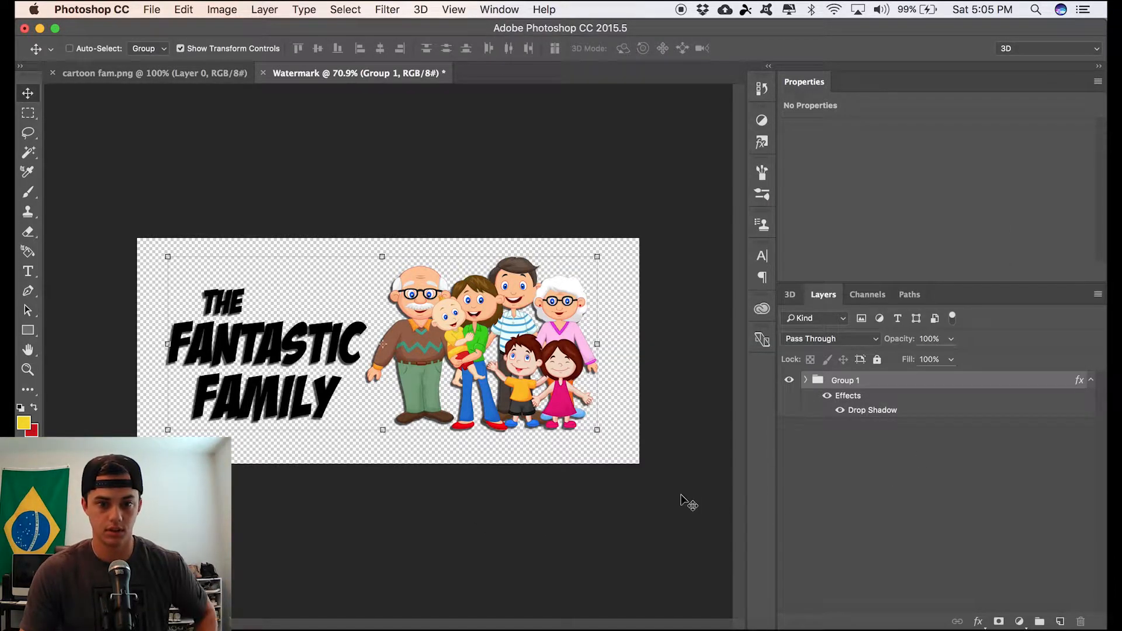
{"action": "left_click", "coordinate": [900, 498]}
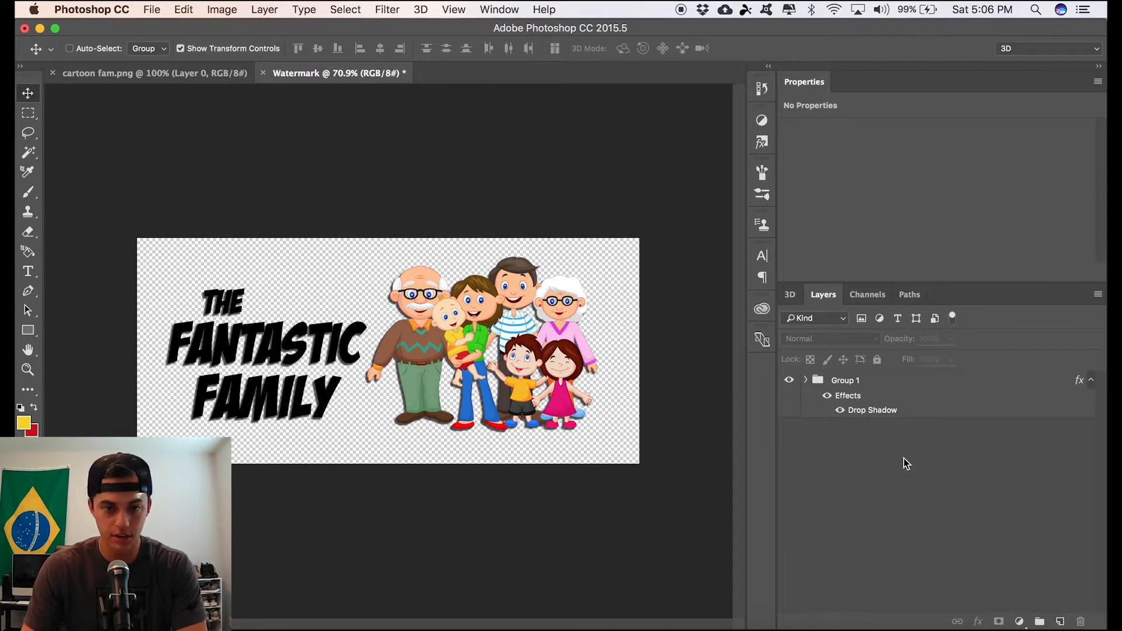
- Add a 3 px white stroke to the word "The" inside the group
{"action": "left_click", "coordinate": [806, 380]}
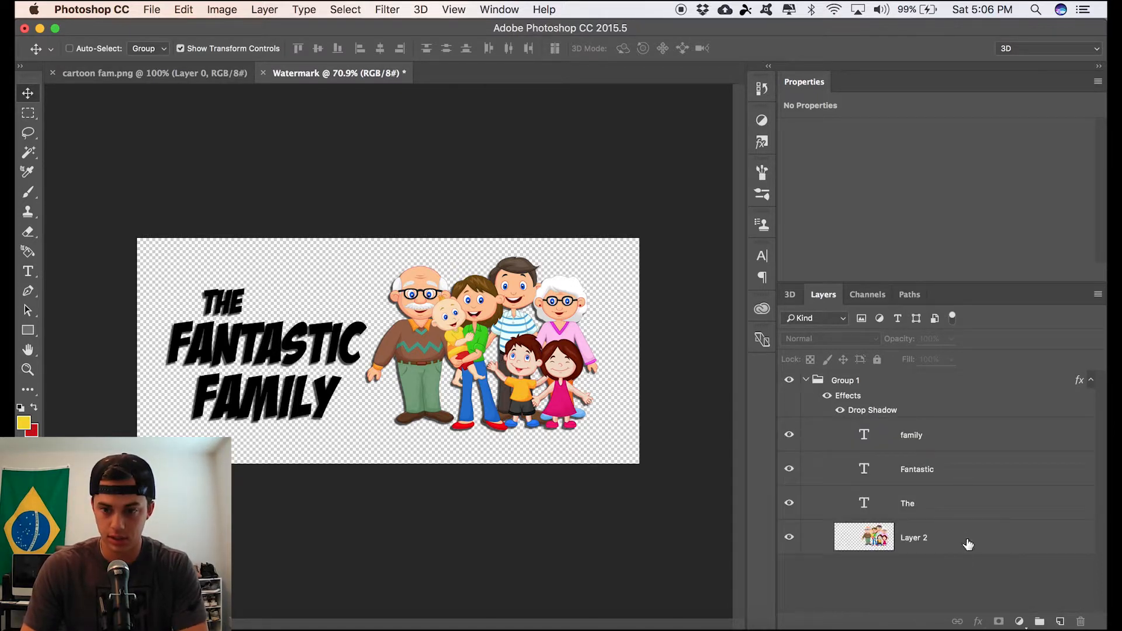
{"action": "left_click", "coordinate": [914, 504]}
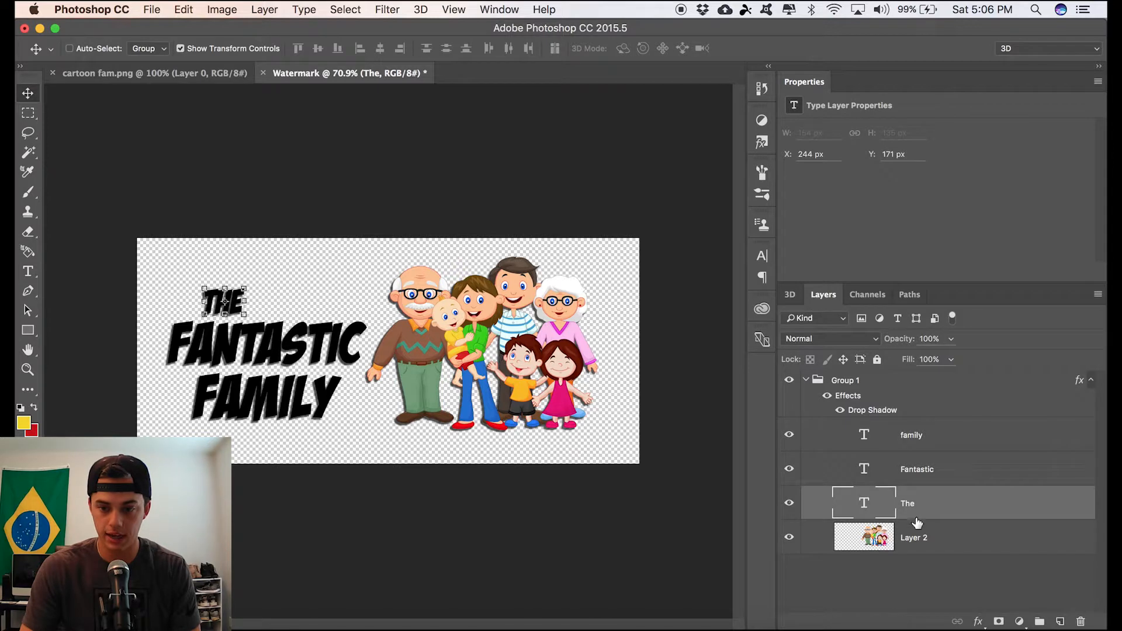
{"action": "left_click", "coordinate": [980, 623]}
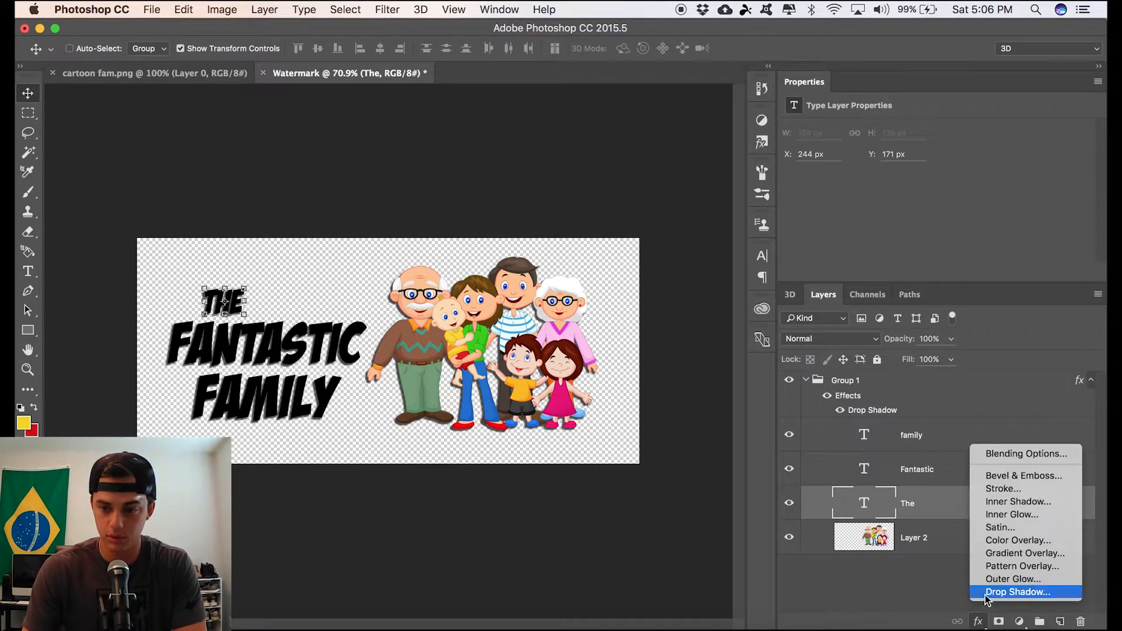
{"action": "left_click", "coordinate": [1005, 490]}
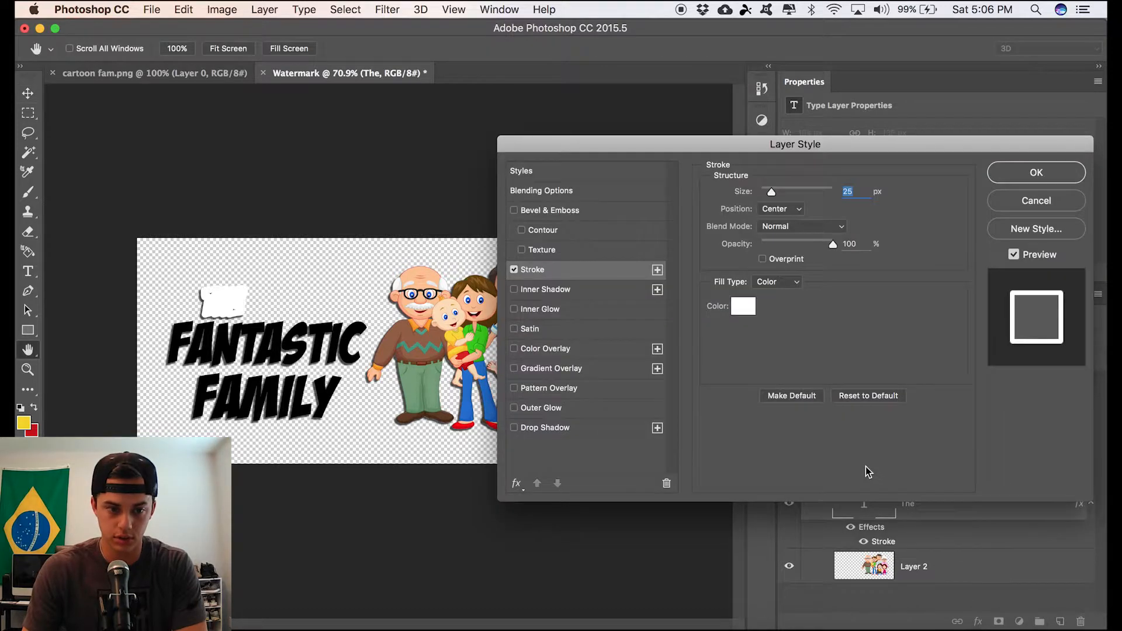
{"action": "left_click_drag", "start_coordinate": [773, 194], "coordinate": [763, 197]}
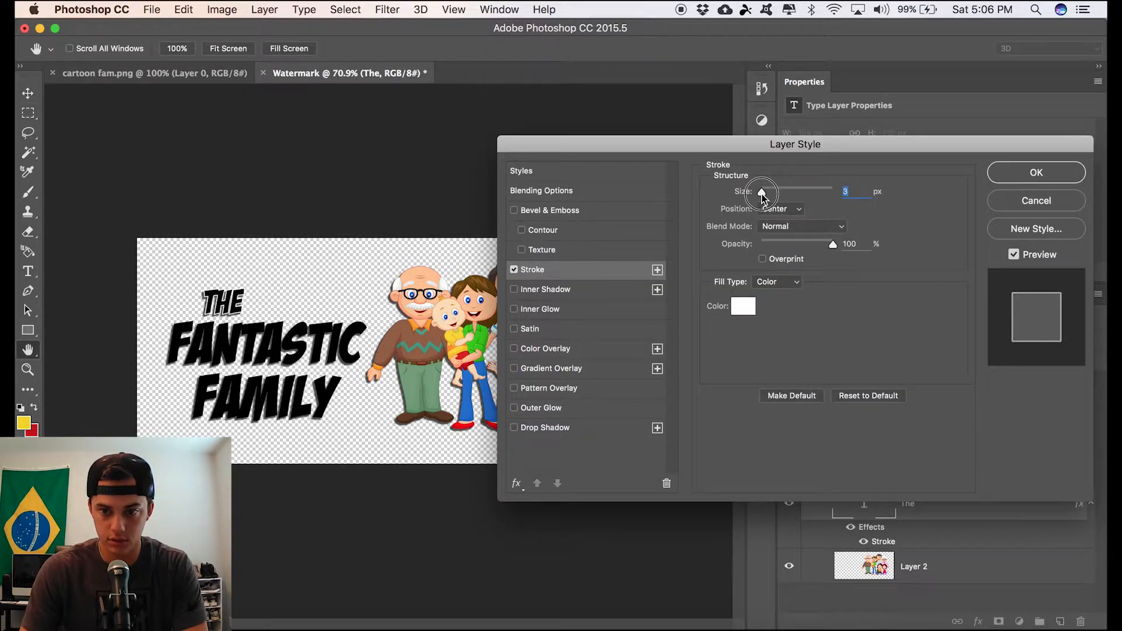
{"action": "left_click", "coordinate": [1029, 175]}
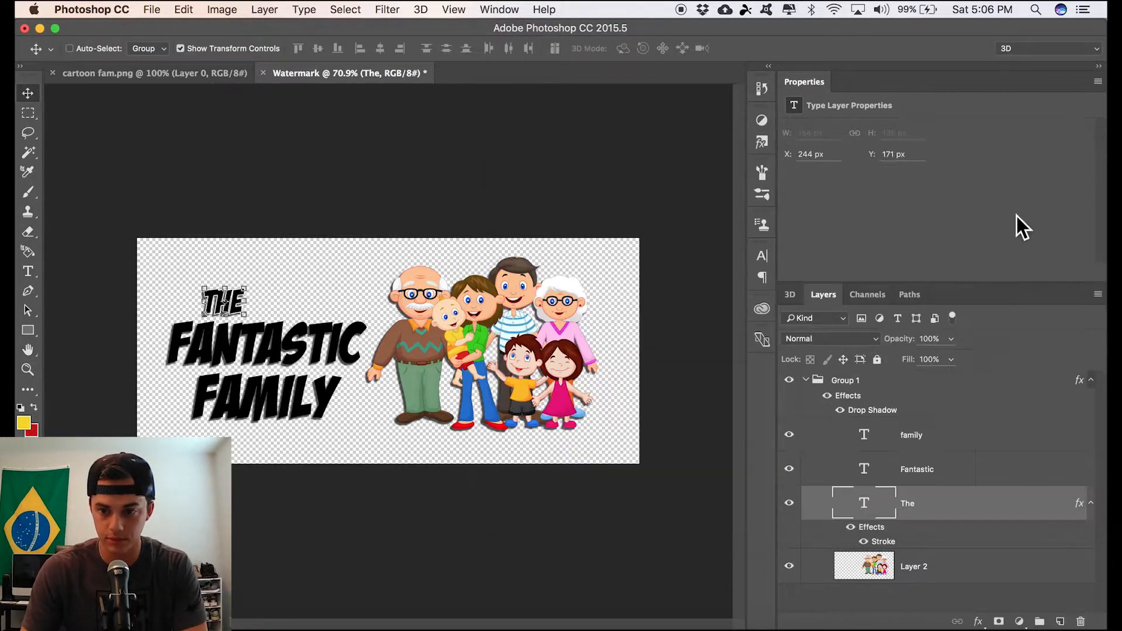
- Give the words "Fantastic" and "Family" the same 3 px white stroke
{"action": "left_click", "coordinate": [917, 479]}
{"action": "left_click", "coordinate": [979, 621]}
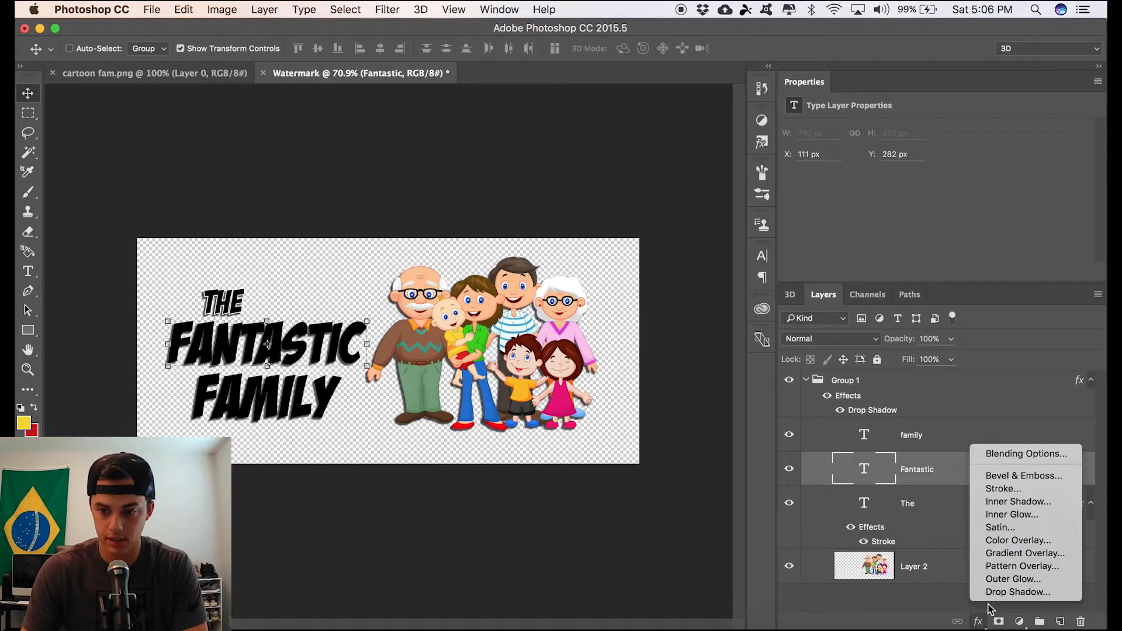
{"action": "left_click", "coordinate": [1003, 489]}
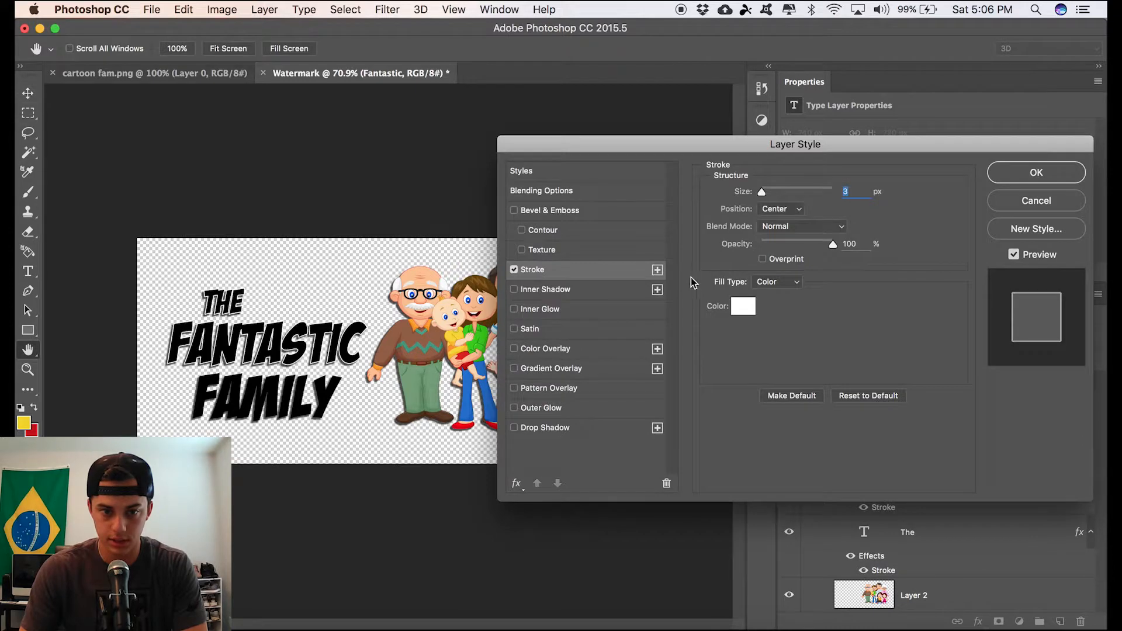
{"action": "left_click", "coordinate": [1023, 179]}
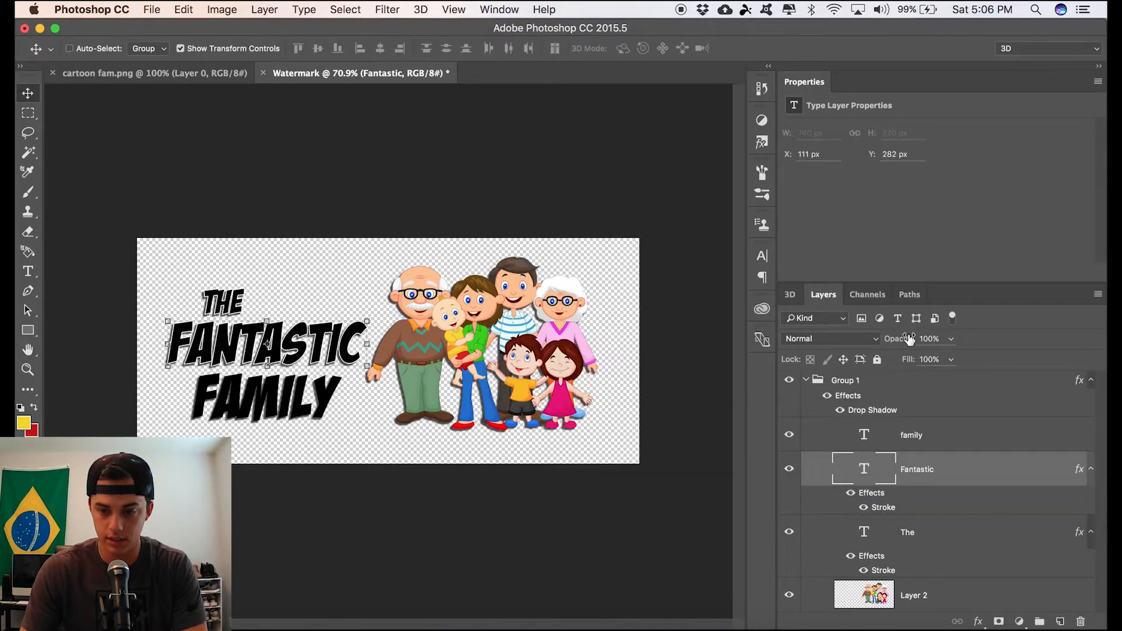
{"action": "left_click", "coordinate": [893, 438]}
{"action": "left_click", "coordinate": [979, 621]}
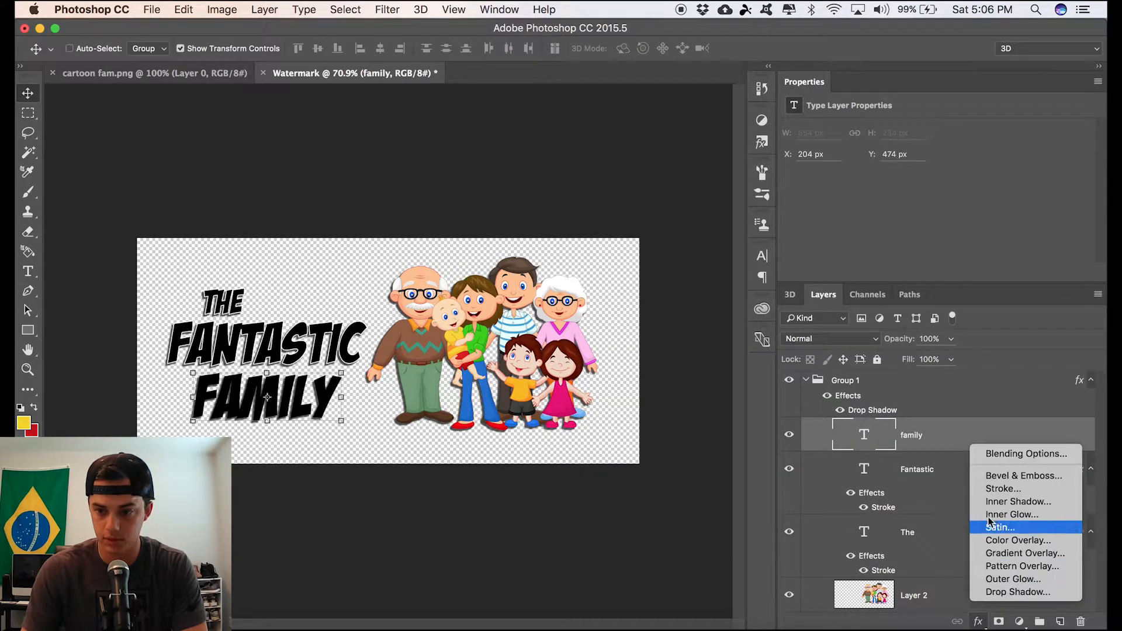
{"action": "left_click", "coordinate": [997, 489]}
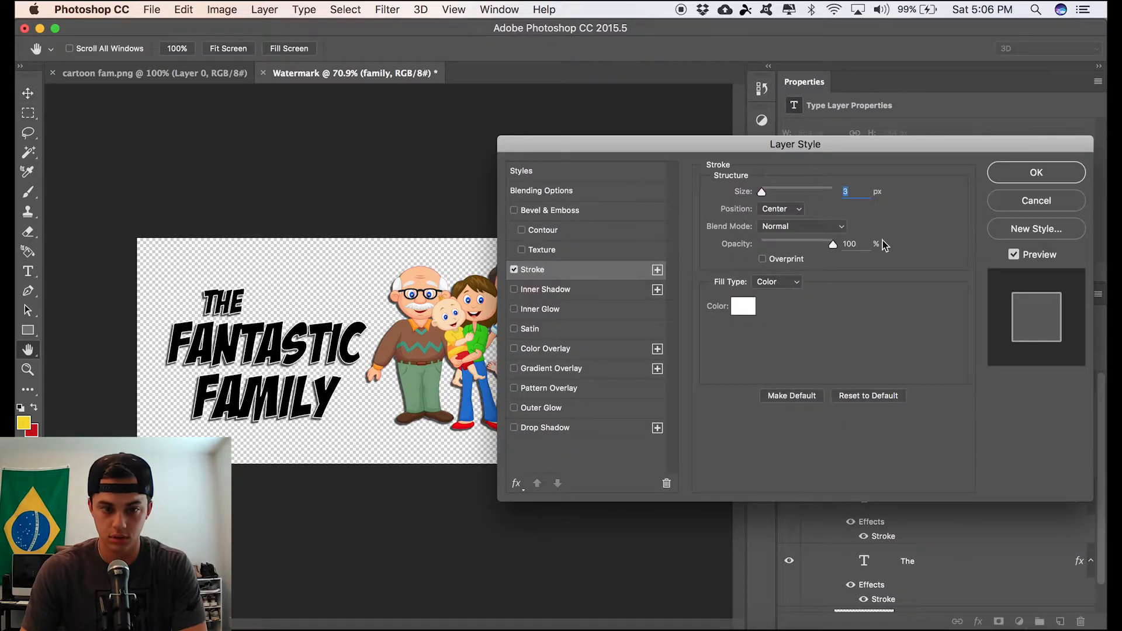
{"action": "left_click", "coordinate": [1057, 175]}
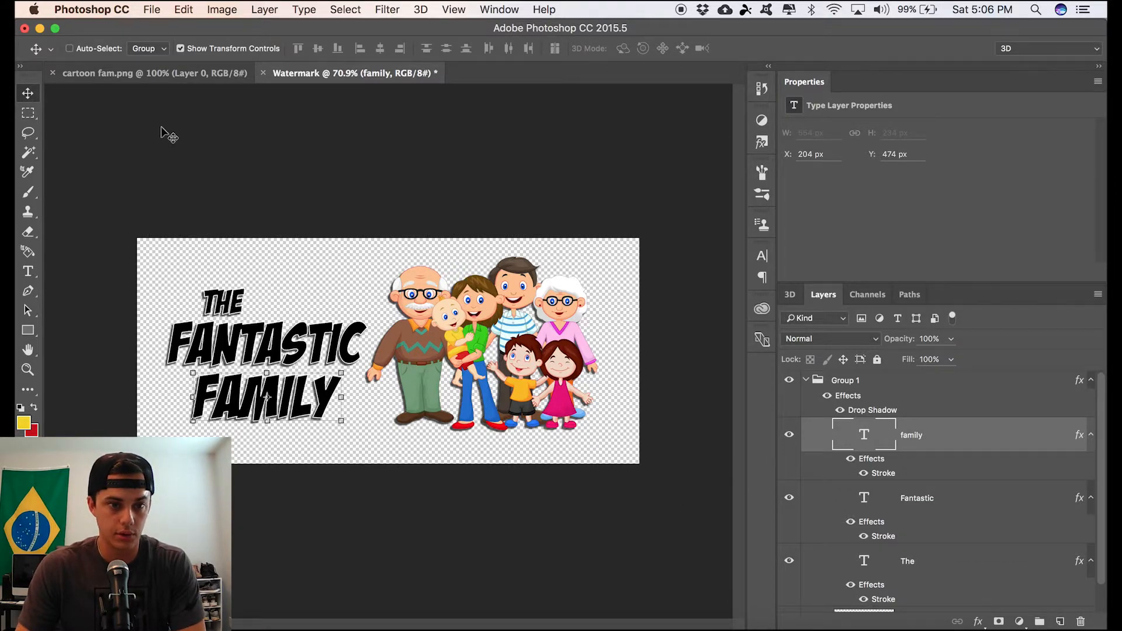
- Quick-export the logo as Watermark.png to the Desktop
{"action": "left_click", "coordinate": [146, 10]}
{"action": "mouse_move", "coordinate": [318, 220]}
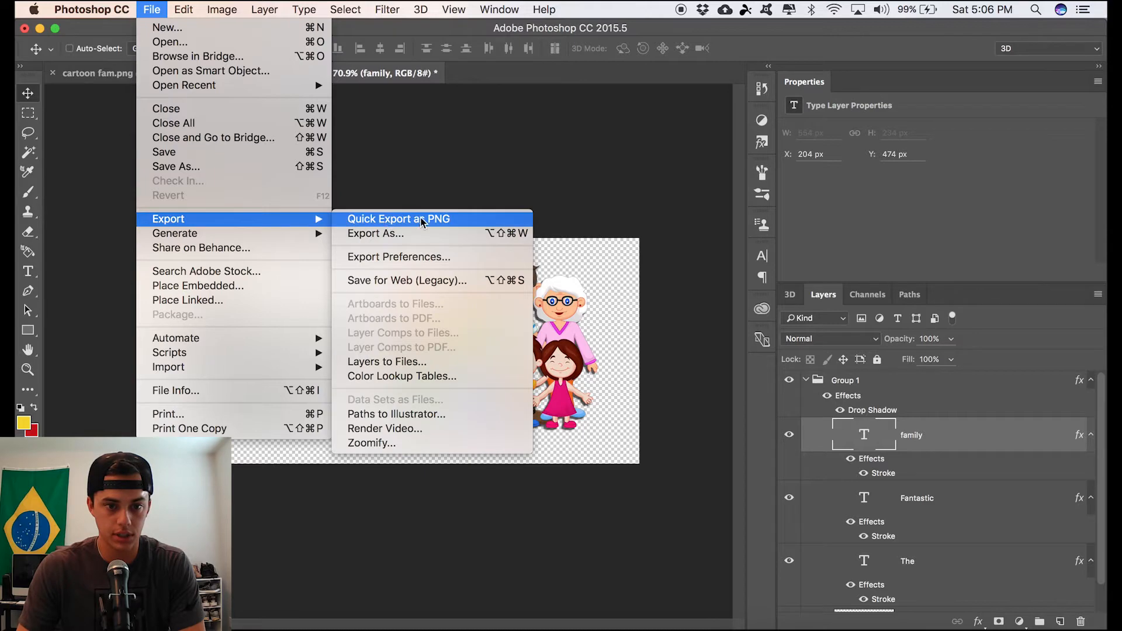
{"action": "left_click", "coordinate": [422, 220]}
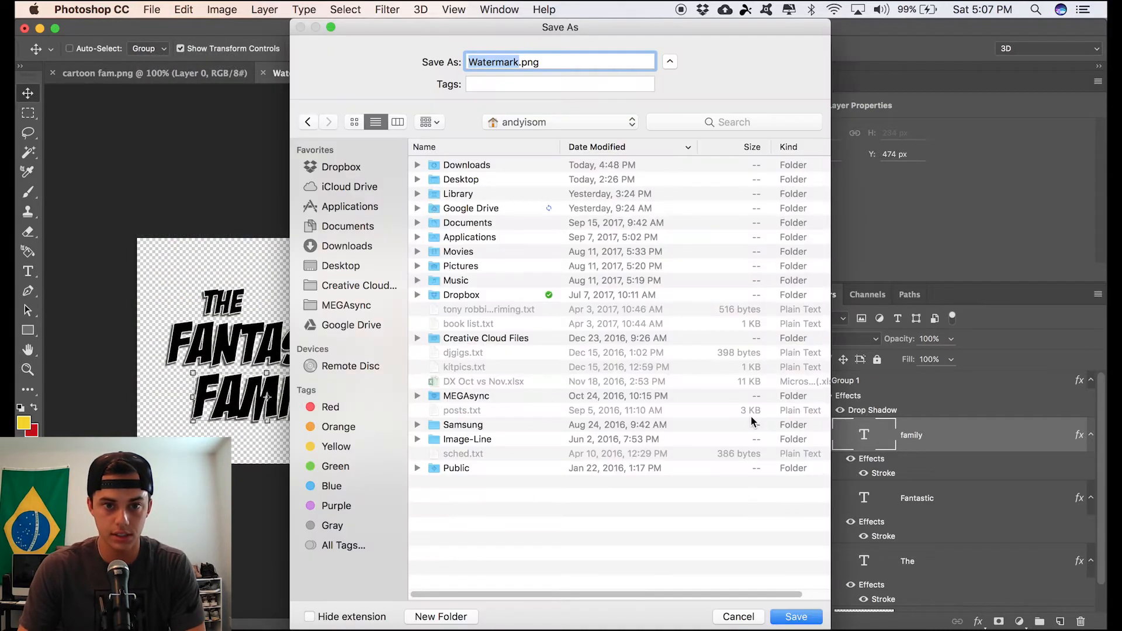
{"action": "left_click", "coordinate": [345, 267]}
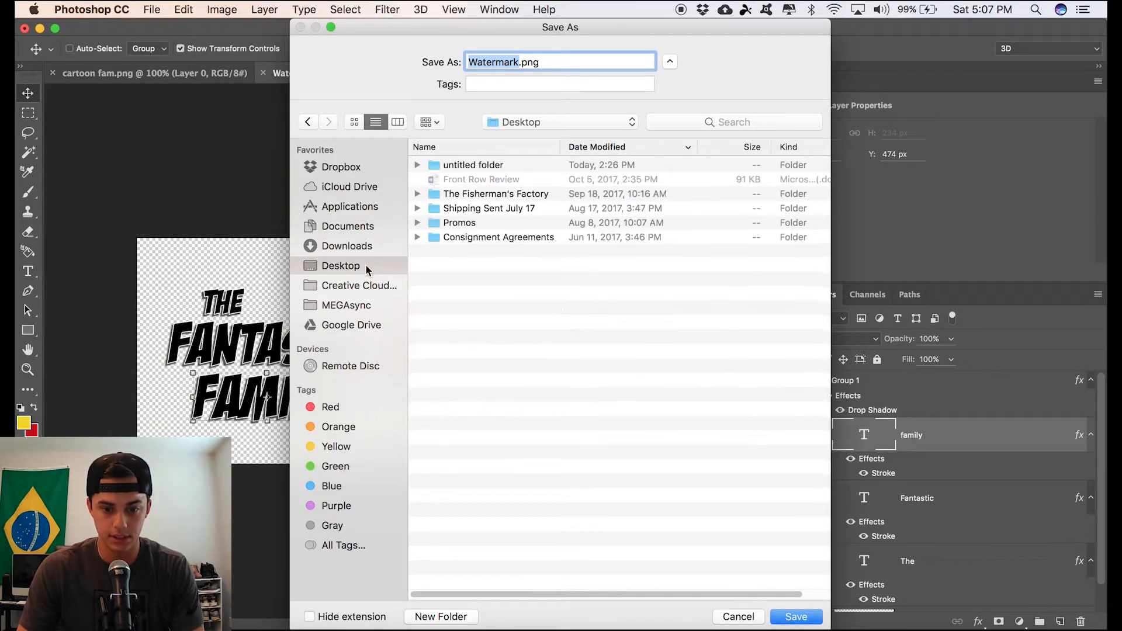
{"action": "left_click", "coordinate": [797, 617]}
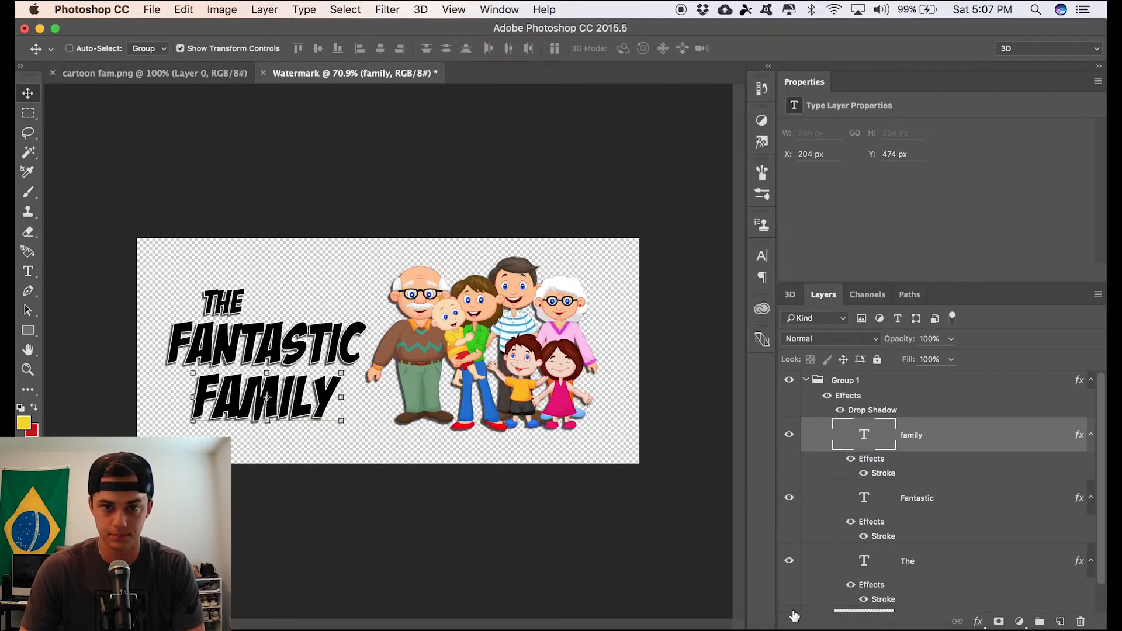